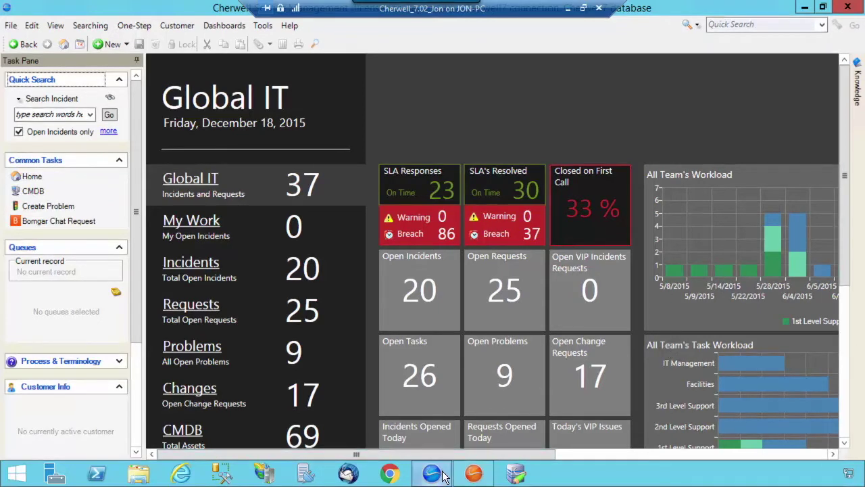
Open the Searching menu from the Global IT dashboard.
{"action": "left_click", "coordinate": [86, 27]}
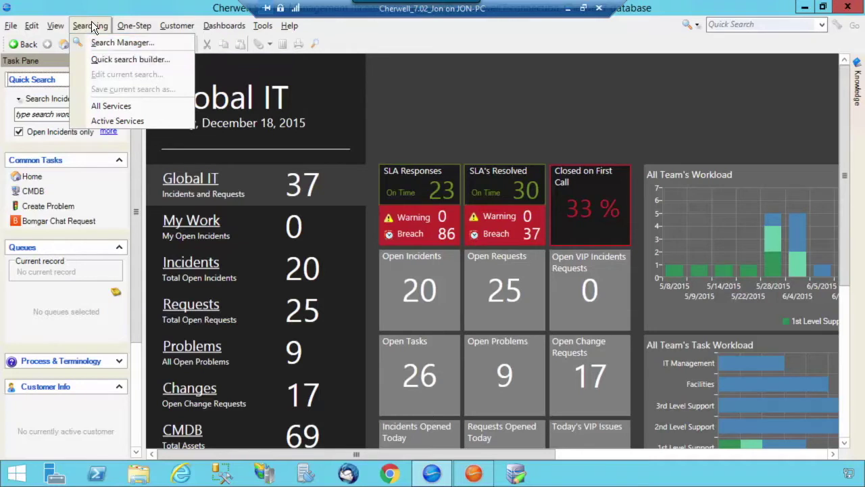
In Search Manager, keep the Service association and run Active Services, which returns no records.
{"action": "left_click", "coordinate": [91, 24]}
{"action": "left_click", "coordinate": [96, 25]}
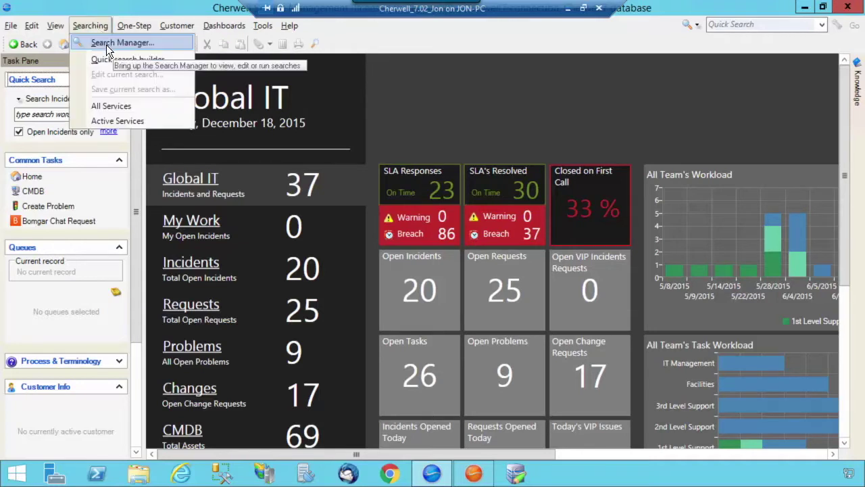
{"action": "left_click", "coordinate": [106, 44]}
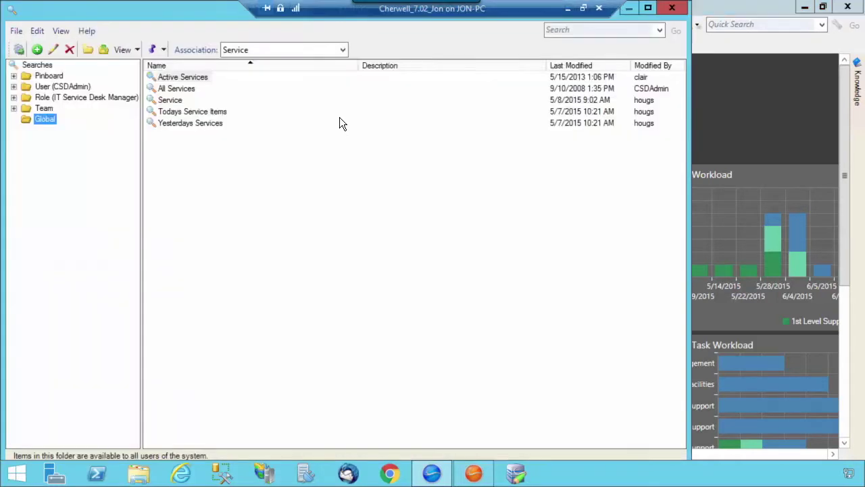
{"action": "left_click", "coordinate": [293, 49]}
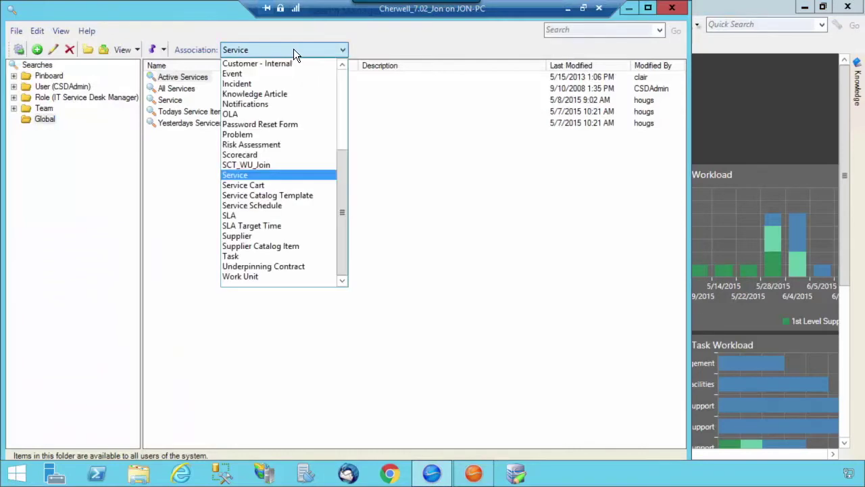
{"action": "left_click", "coordinate": [263, 49]}
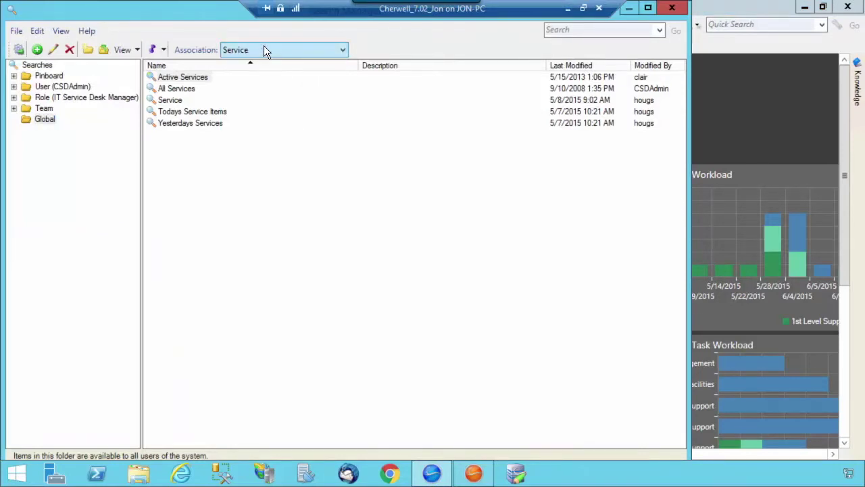
{"action": "double_click", "coordinate": [186, 74]}
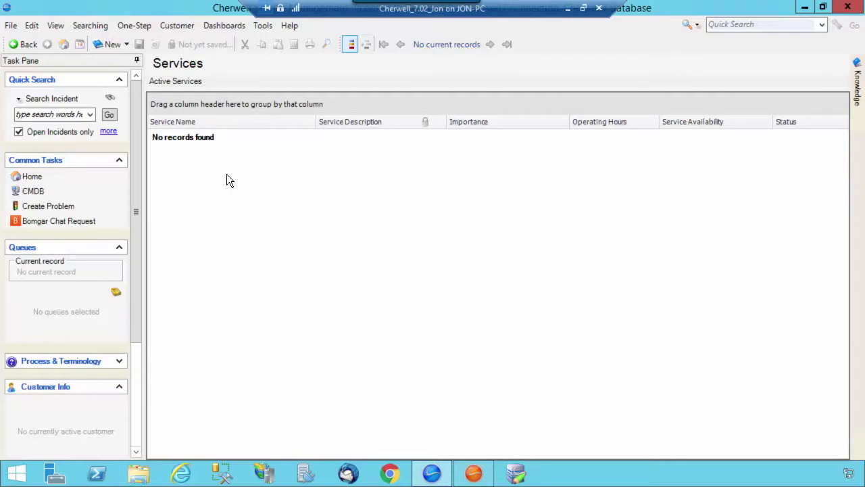
Create a new Service record in Planning status and review its blank fields top to bottom.
{"action": "left_click", "coordinate": [111, 45]}
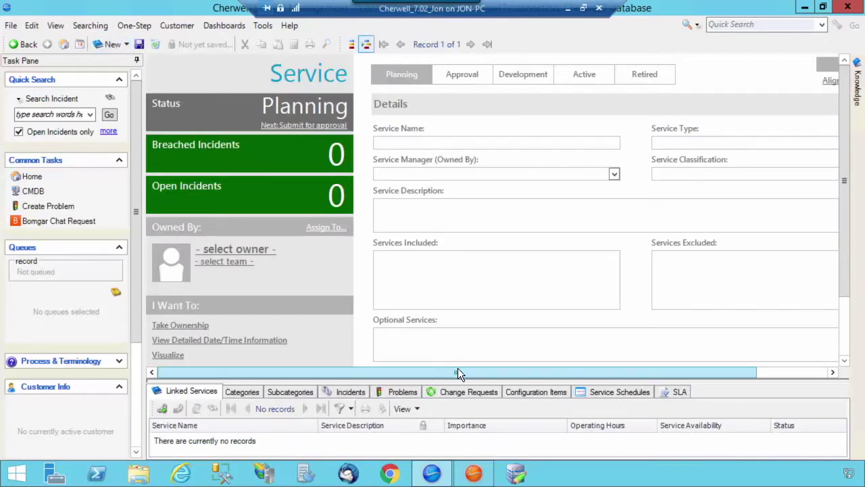
{"action": "left_click_drag", "start_coordinate": [457, 369], "coordinate": [481, 313]}
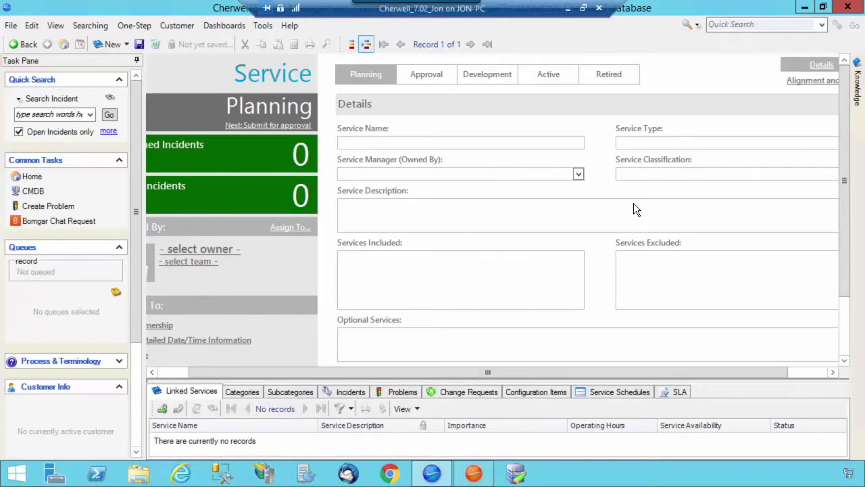
{"action": "left_click", "coordinate": [843, 324]}
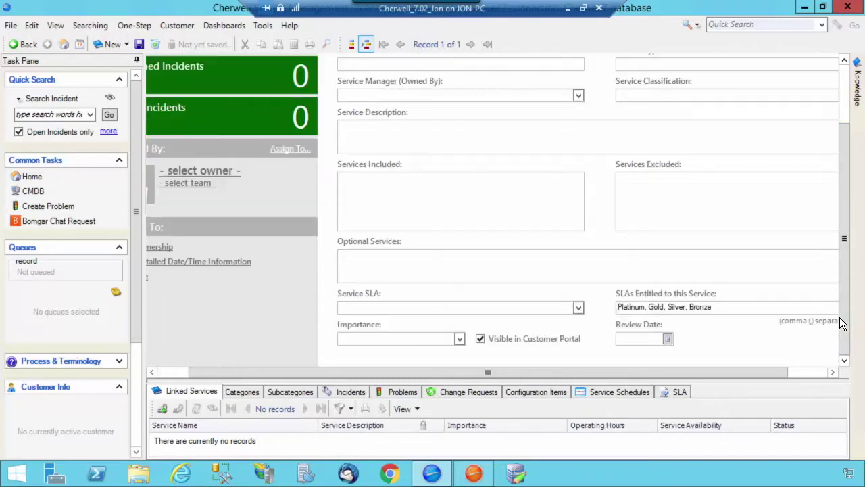
{"action": "left_click", "coordinate": [846, 102]}
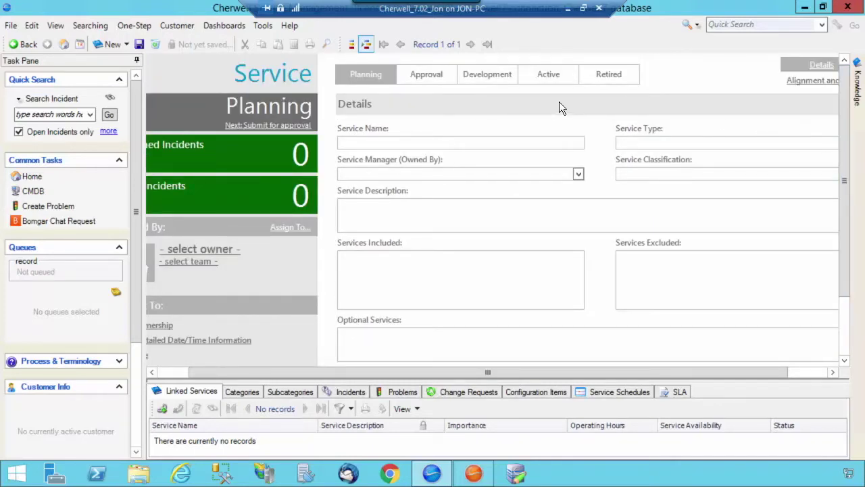
{"action": "scroll", "coordinate": [418, 104], "scroll_direction": "down", "scroll_amount": 2}
Go to Tools > Table Management and discard the unsaved new Service.
{"action": "left_click", "coordinate": [263, 25]}
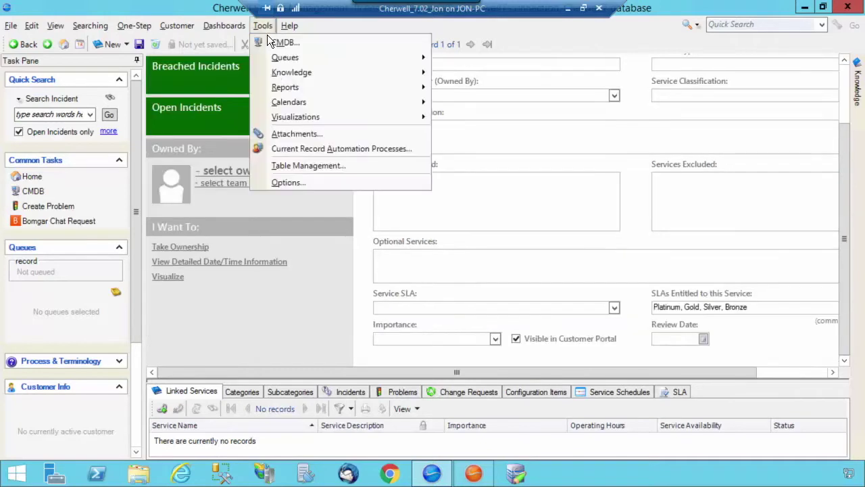
{"action": "left_click", "coordinate": [309, 164]}
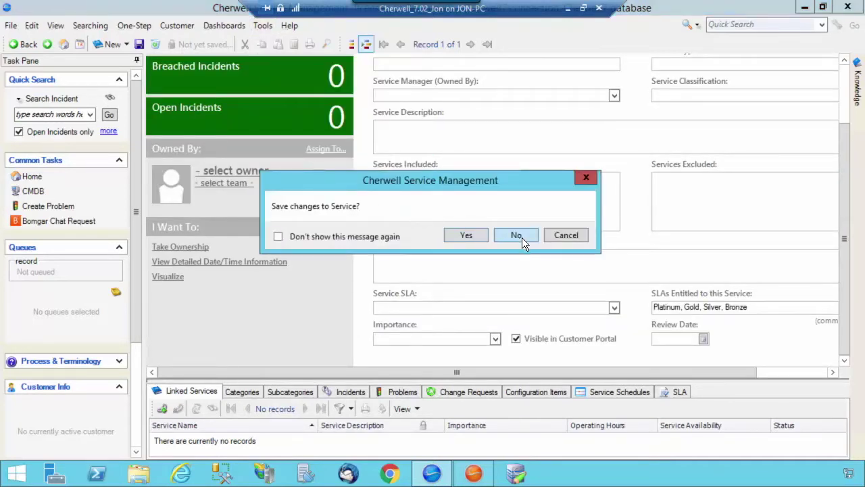
{"action": "left_click", "coordinate": [521, 236]}
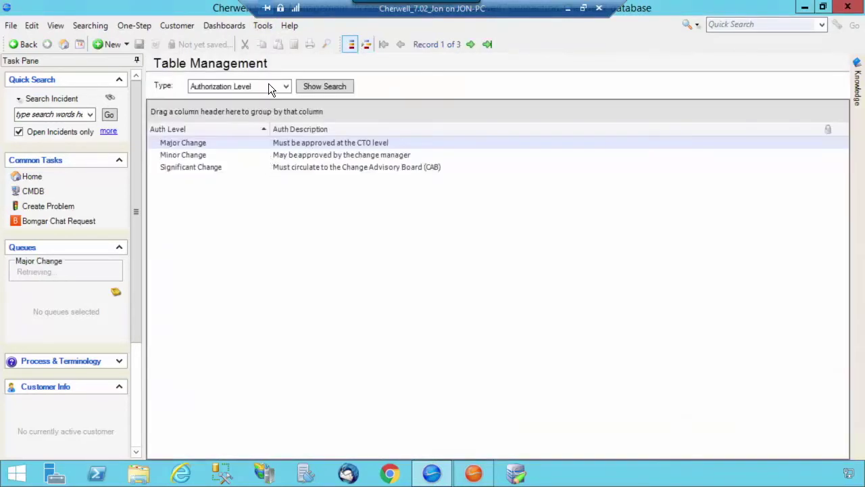
Show the empty Incident Category table and start a new category record.
{"action": "left_click", "coordinate": [268, 85]}
{"action": "left_click_drag", "start_coordinate": [282, 127], "coordinate": [279, 180]}
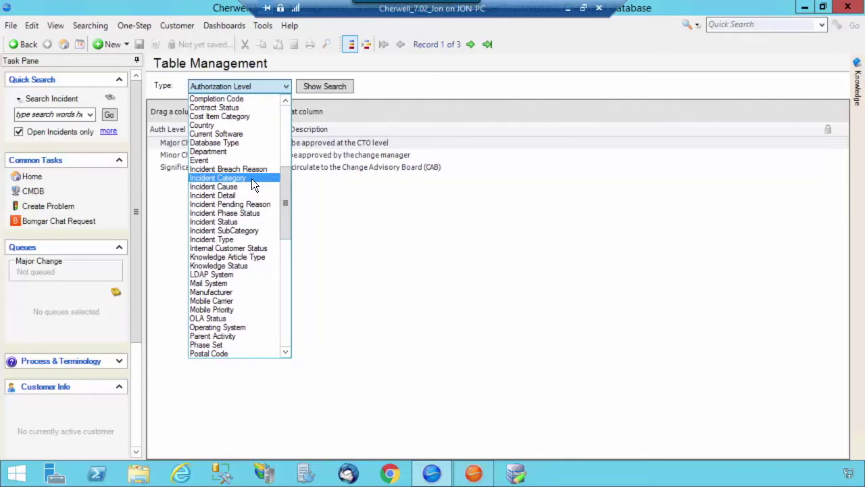
{"action": "left_click", "coordinate": [252, 178]}
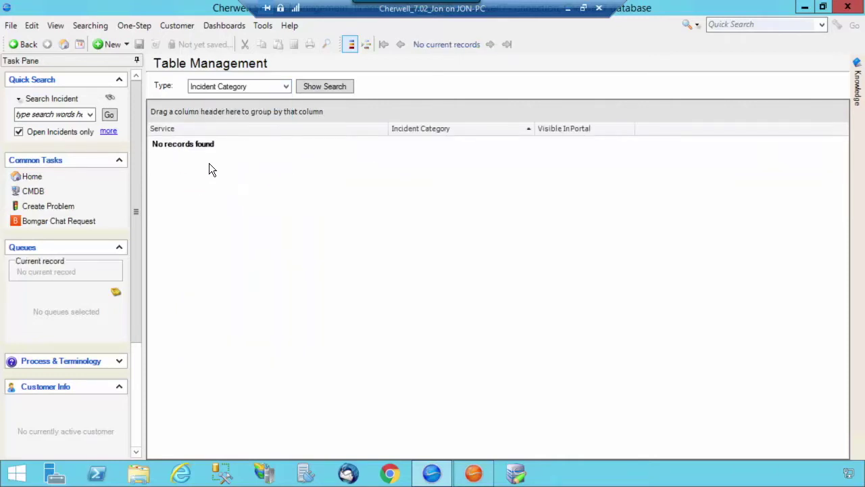
{"action": "left_click", "coordinate": [108, 44]}
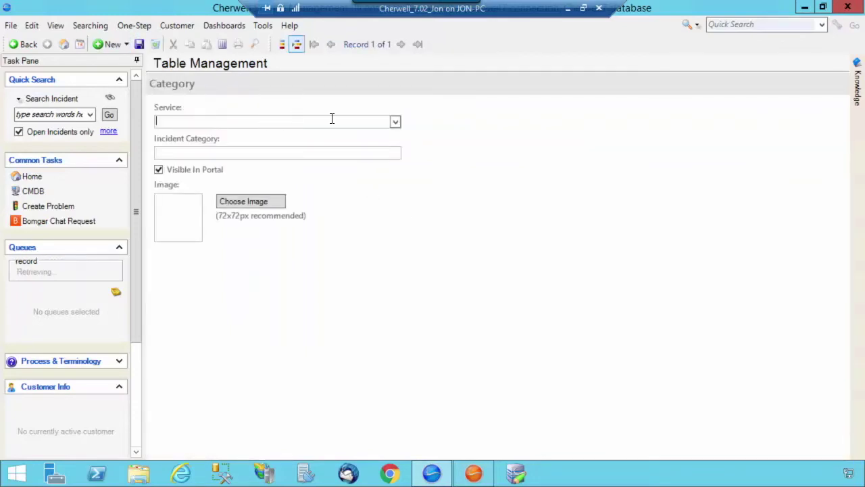
Save an Incident Category named 'Add/Change' under Test Service.
{"action": "left_click", "coordinate": [395, 122]}
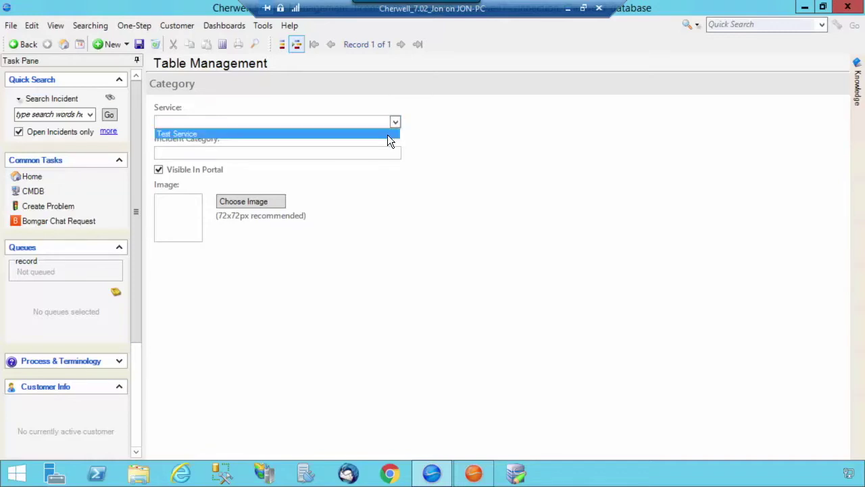
{"action": "left_click", "coordinate": [387, 135]}
{"action": "left_click", "coordinate": [297, 154]}
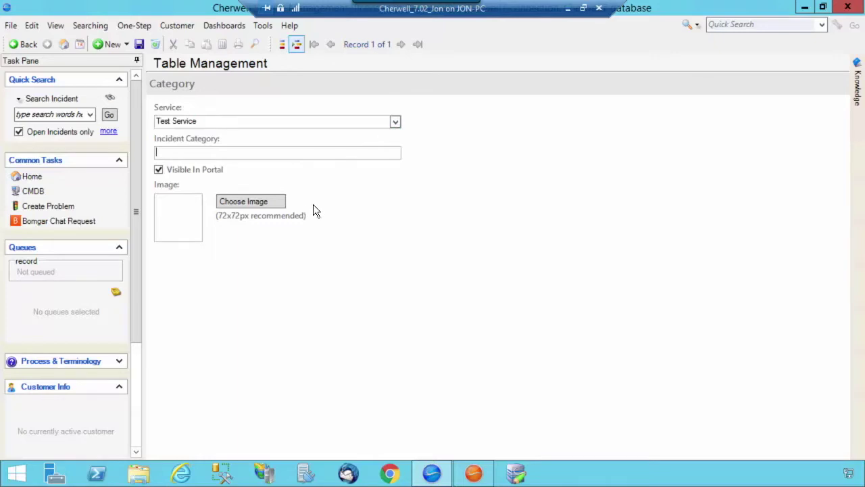
{"action": "type", "text": "Add/Change"}
{"action": "left_click", "coordinate": [139, 48]}
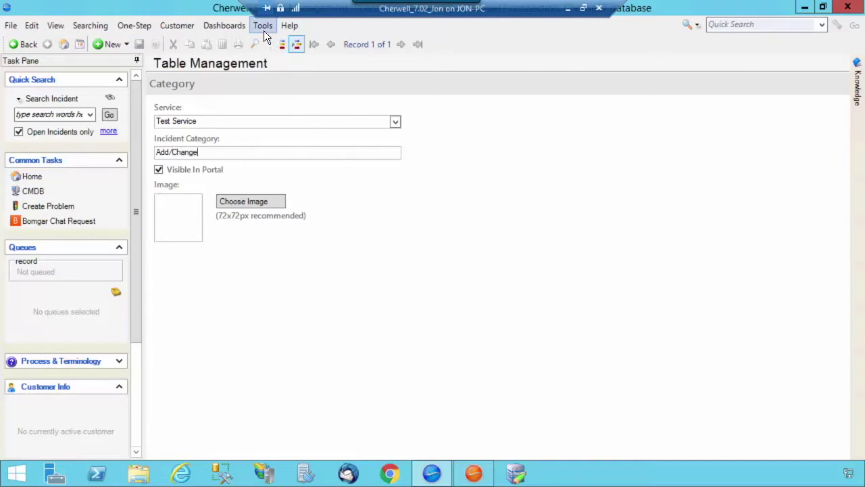
Confirm Add/Change in the category grid, then start a new Incident SubCategory record.
{"action": "left_click", "coordinate": [284, 42]}
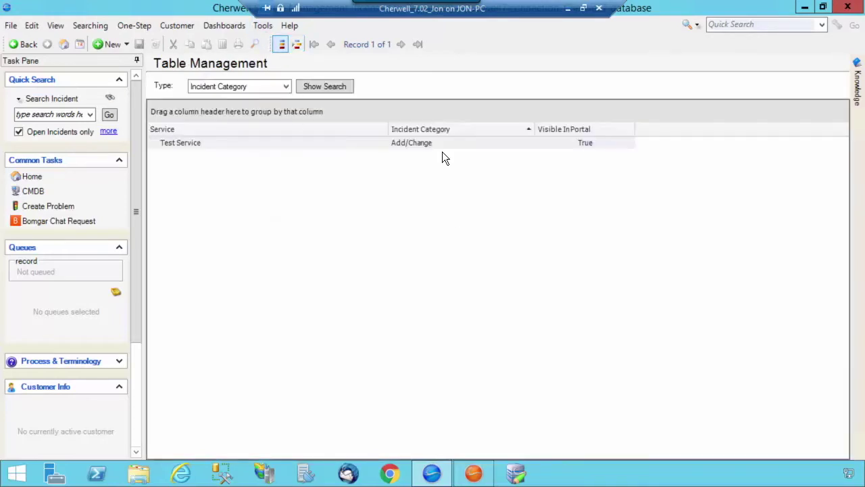
{"action": "left_click", "coordinate": [287, 87]}
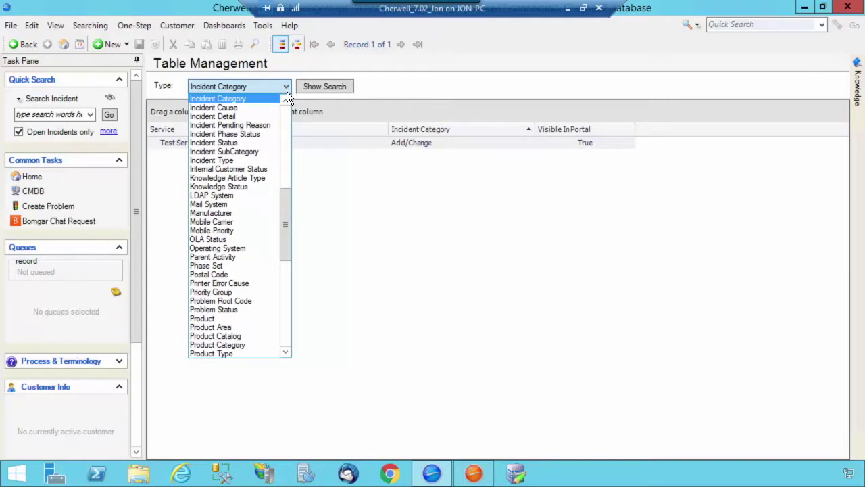
{"action": "left_click", "coordinate": [249, 150]}
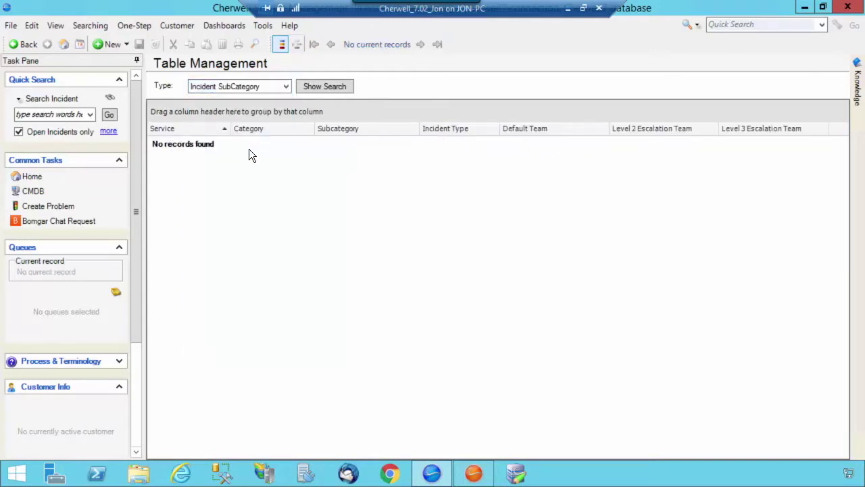
{"action": "left_click", "coordinate": [102, 42]}
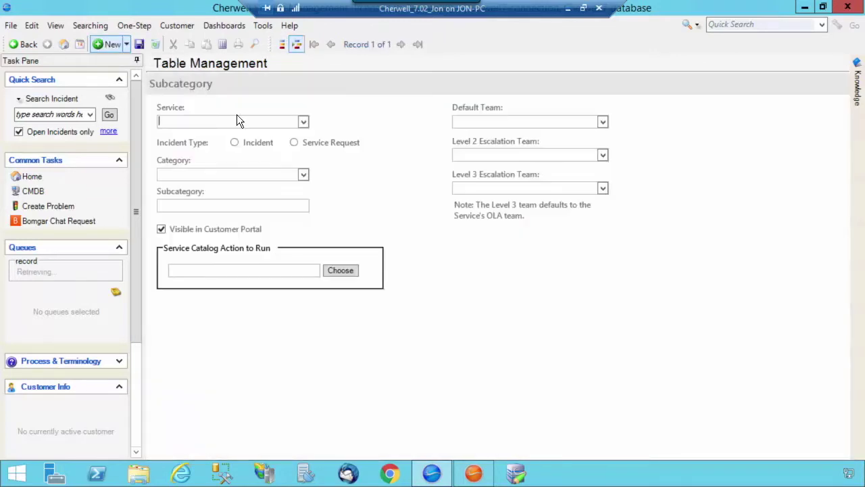
Set the subcategory's Service to Test Service, Category Add/Change, and name 'Submit Incident'.
{"action": "left_click", "coordinate": [303, 123]}
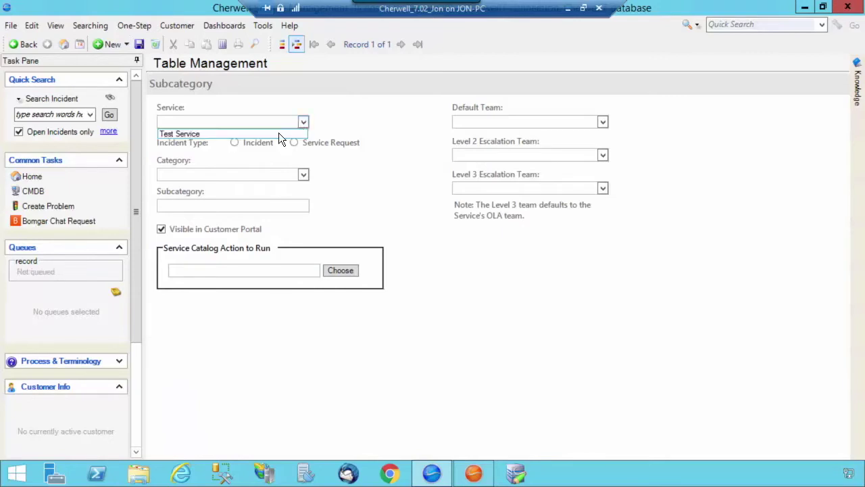
{"action": "left_click", "coordinate": [277, 133]}
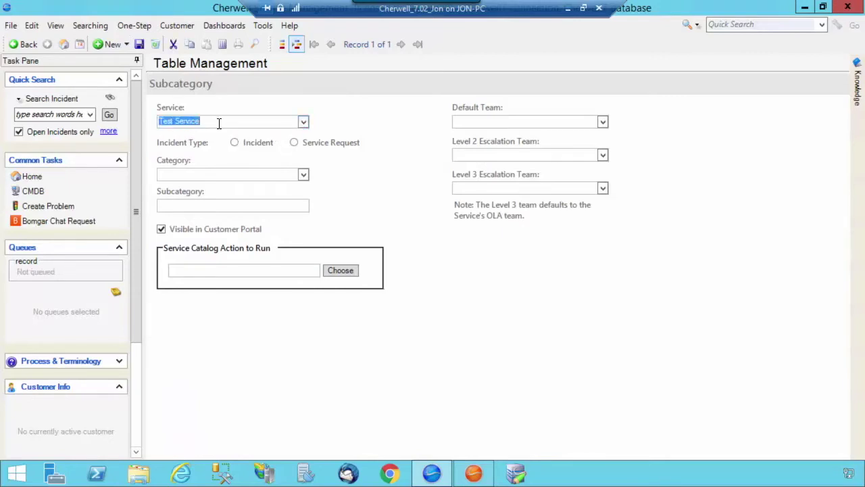
{"action": "left_click", "coordinate": [305, 173]}
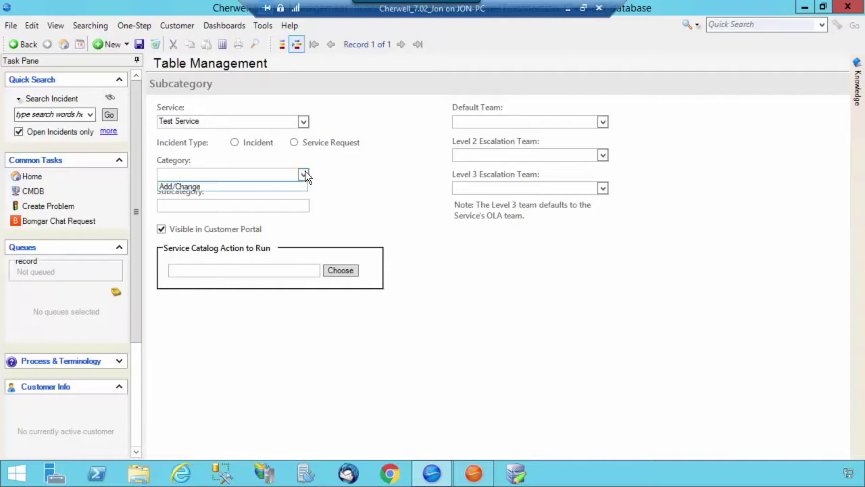
{"action": "left_click", "coordinate": [268, 187]}
{"action": "left_click", "coordinate": [268, 206]}
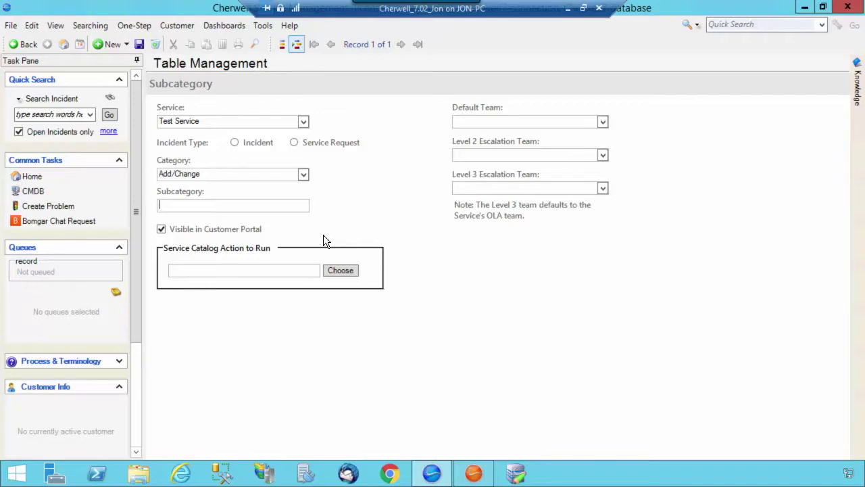
{"action": "type", "text": "Submit Incident"}
Leave Default Team empty, mark the subcategory as Incident type, and save it.
{"action": "left_click", "coordinate": [603, 121]}
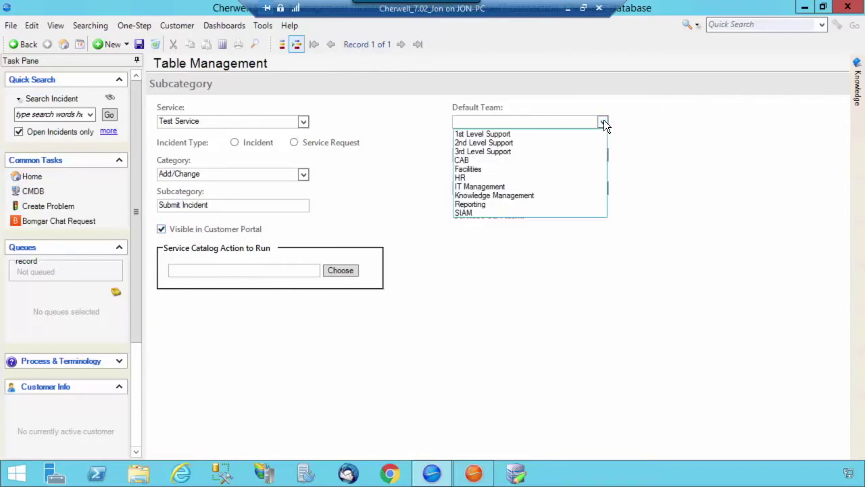
{"action": "left_click", "coordinate": [642, 156]}
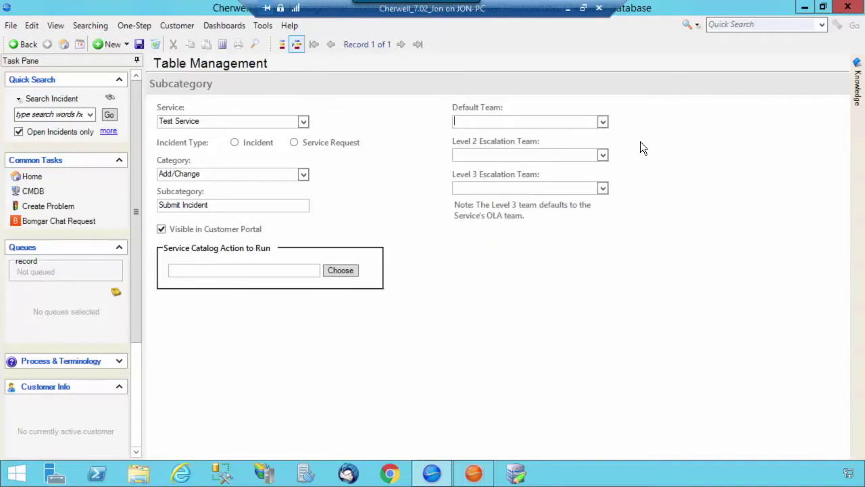
{"action": "left_click", "coordinate": [234, 142]}
{"action": "left_click", "coordinate": [252, 206]}
{"action": "left_click_drag", "start_coordinate": [209, 205], "coordinate": [180, 205]}
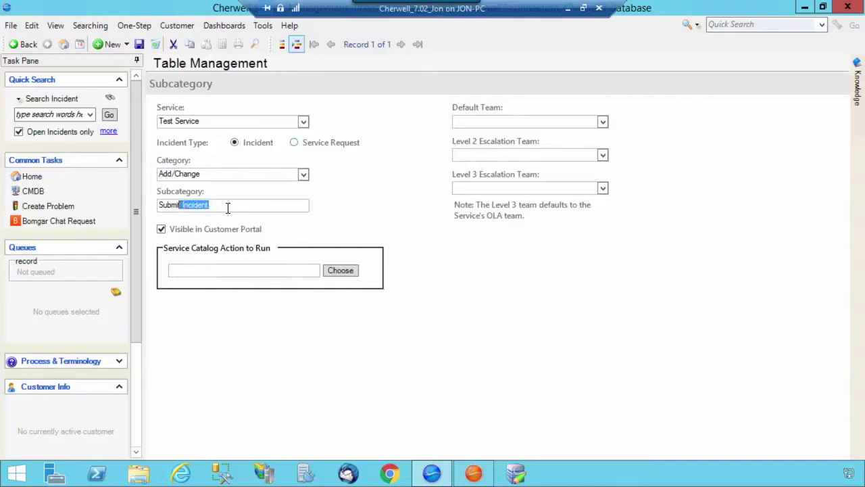
{"action": "left_click", "coordinate": [140, 44]}
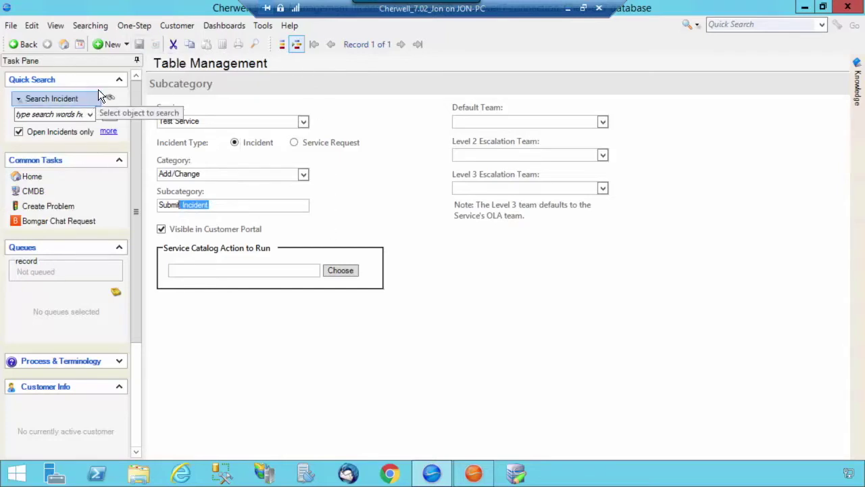
Start a new Incident and scroll down to Step 2: Classify.
{"action": "left_click", "coordinate": [126, 44]}
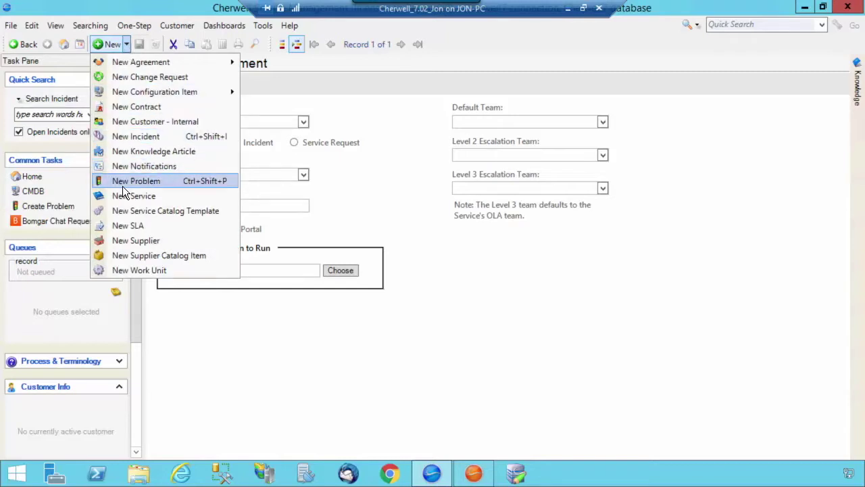
{"action": "left_click", "coordinate": [131, 136]}
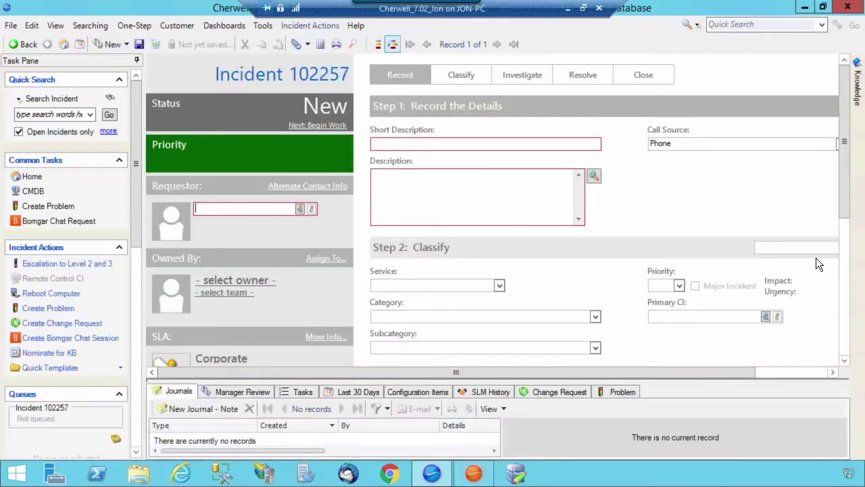
{"action": "left_click_drag", "start_coordinate": [842, 163], "coordinate": [842, 220]}
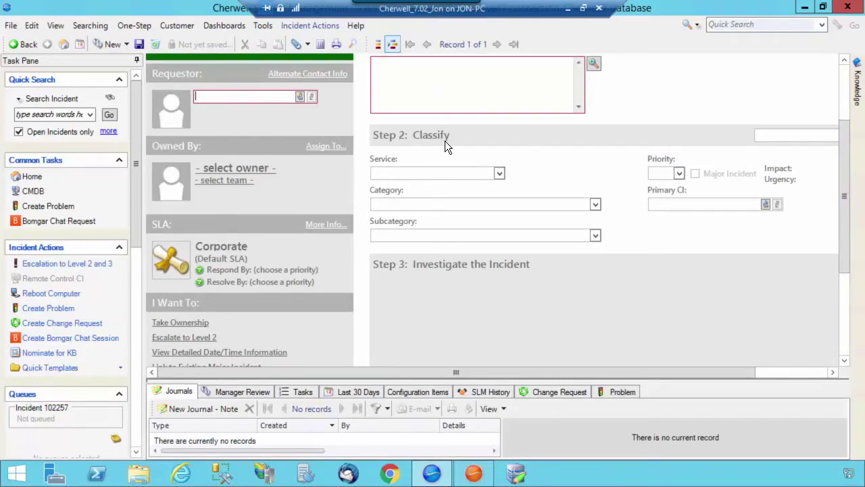
Classify the incident as Test Service, Add/Change, Submit Incident.
{"action": "left_click", "coordinate": [501, 173]}
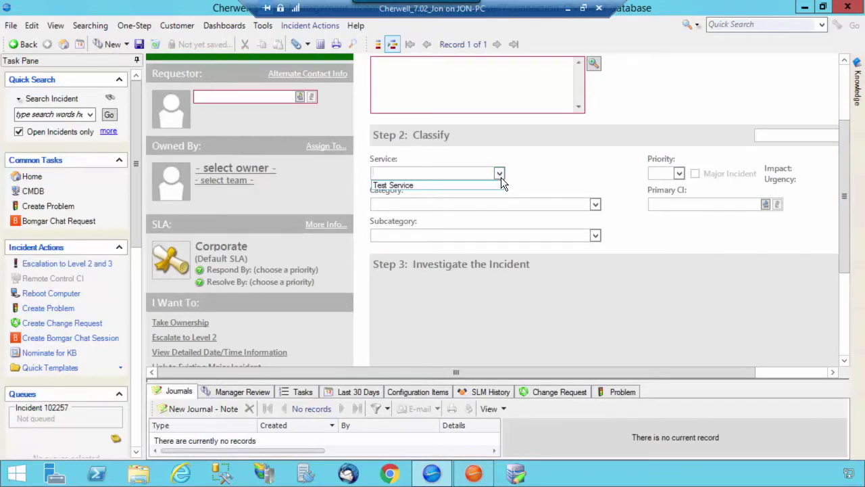
{"action": "left_click", "coordinate": [499, 186]}
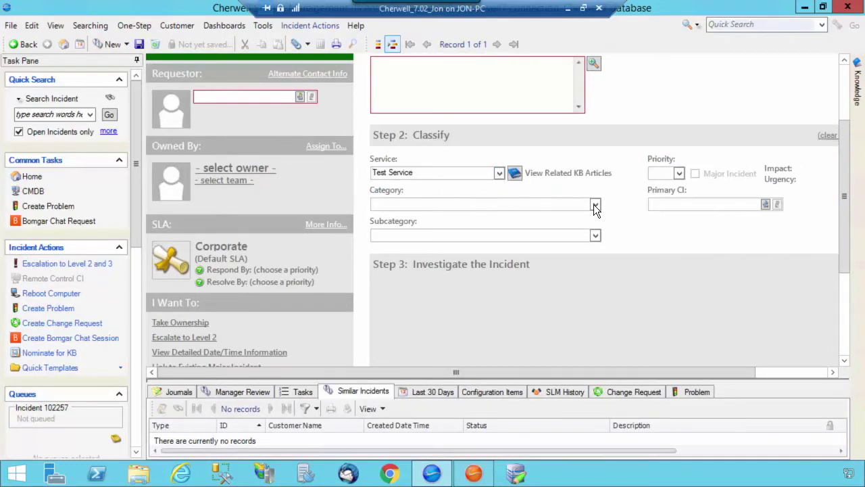
{"action": "left_click", "coordinate": [595, 206]}
{"action": "left_click", "coordinate": [552, 215]}
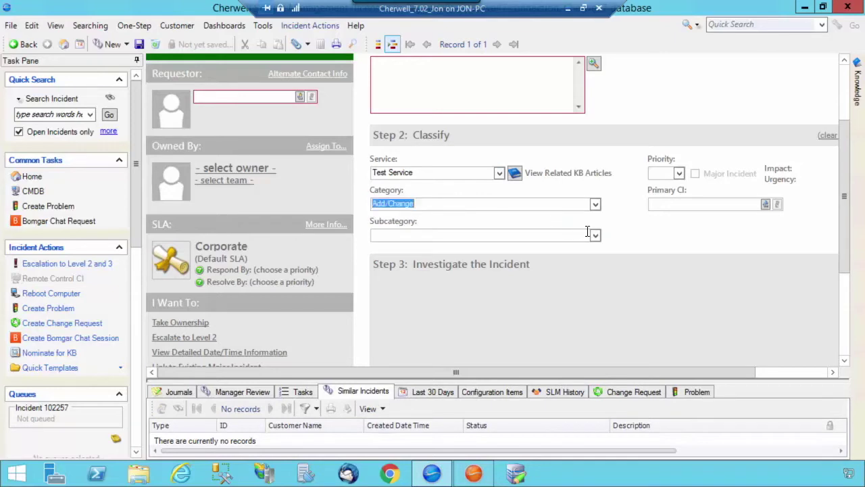
{"action": "left_click", "coordinate": [596, 234]}
{"action": "left_click", "coordinate": [583, 247]}
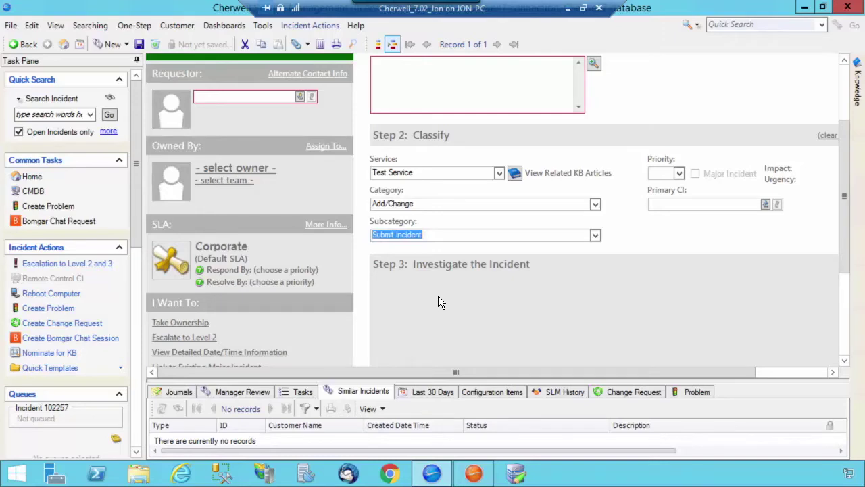
Switch to Cherwell Administrator's Database category and its Pick a task page.
{"action": "left_click", "coordinate": [473, 473]}
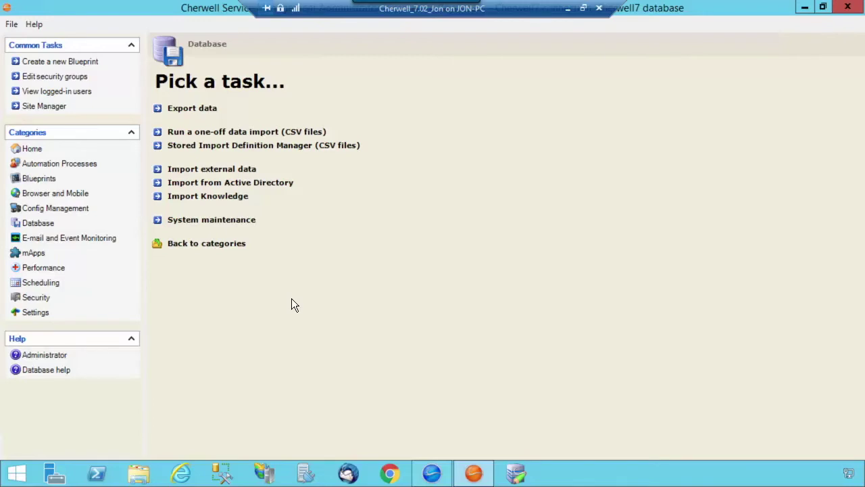
Start a one-off data import and choose Desktop\Service_Catalog.csv as the file.
{"action": "left_click", "coordinate": [38, 223]}
{"action": "left_click", "coordinate": [247, 139]}
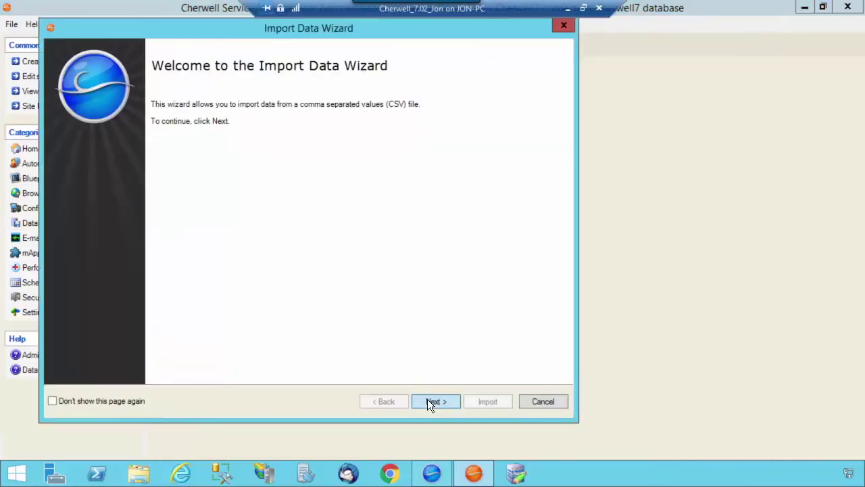
{"action": "left_click", "coordinate": [433, 400]}
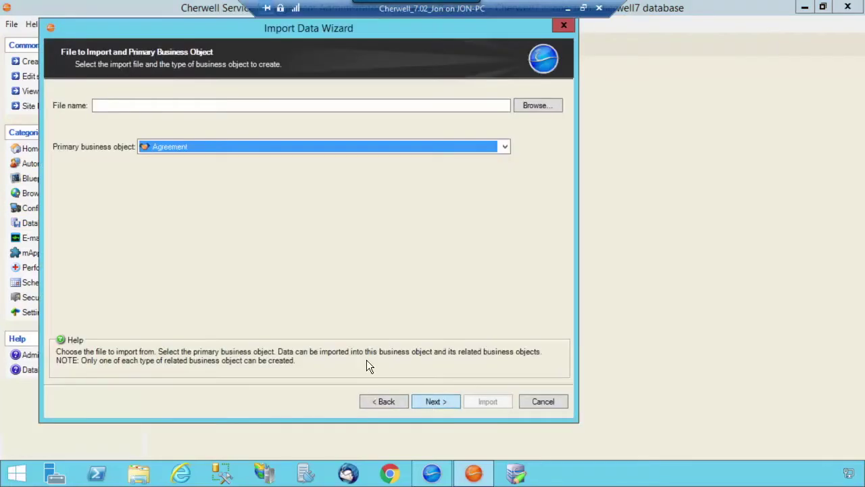
{"action": "left_click", "coordinate": [535, 106]}
{"action": "left_click", "coordinate": [217, 199]}
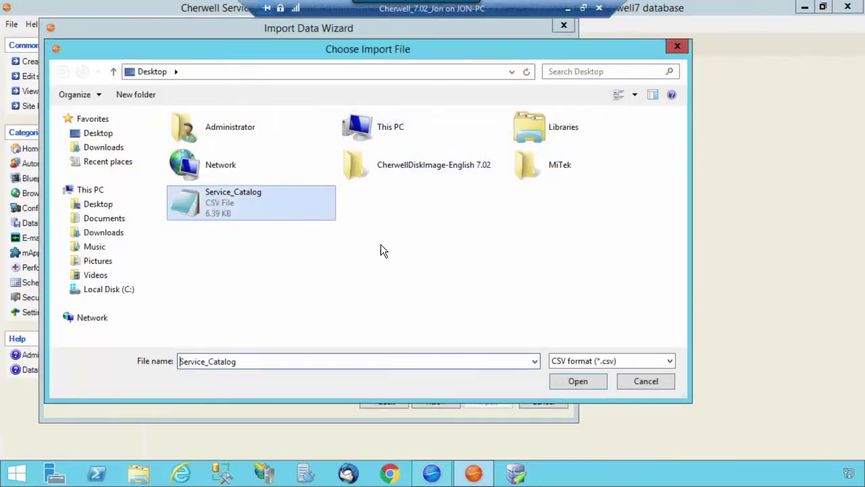
{"action": "left_click", "coordinate": [560, 380]}
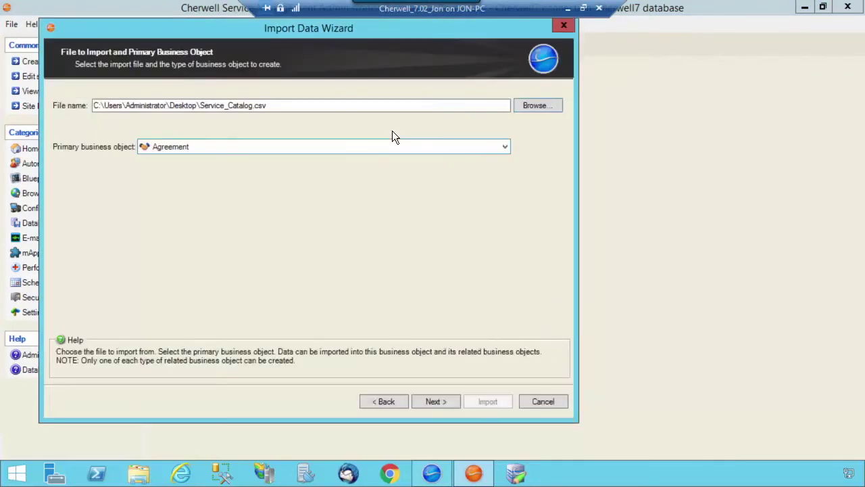
Make Service the primary business object for the import.
{"action": "left_click", "coordinate": [385, 146]}
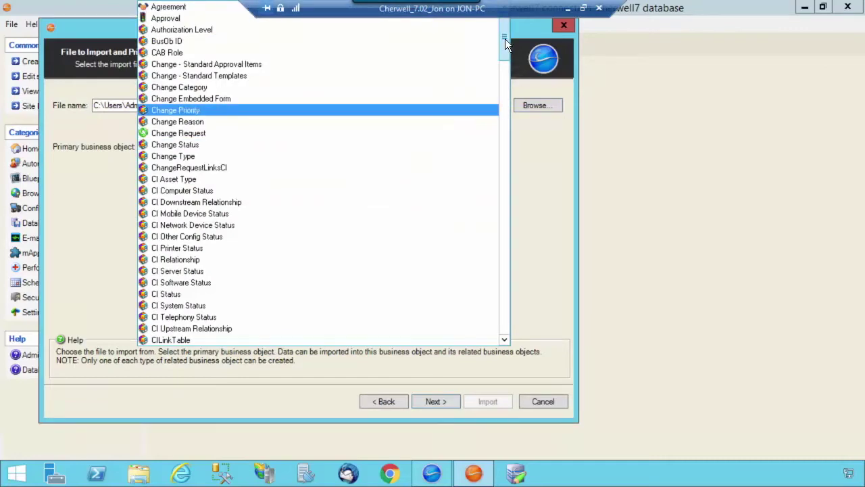
{"action": "left_click_drag", "start_coordinate": [505, 43], "coordinate": [505, 214]}
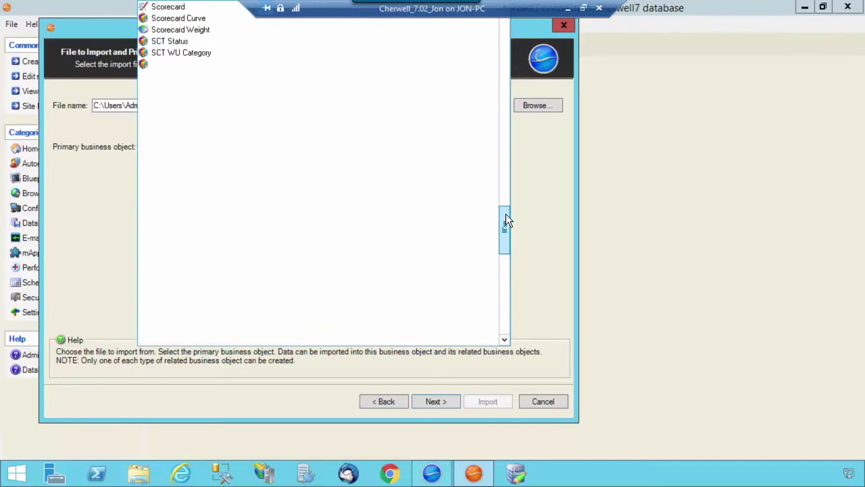
{"action": "left_click", "coordinate": [177, 217]}
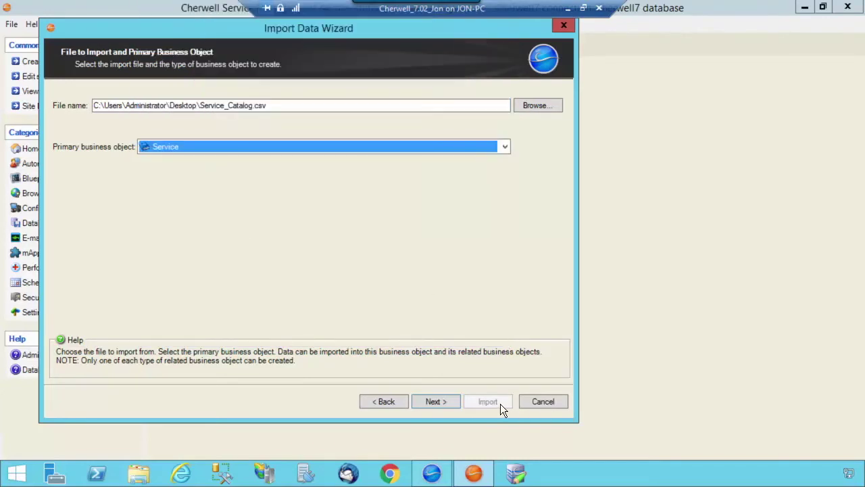
Map the file's Service column to Service.Service Name and move on to Additional Values.
{"action": "left_click", "coordinate": [424, 396]}
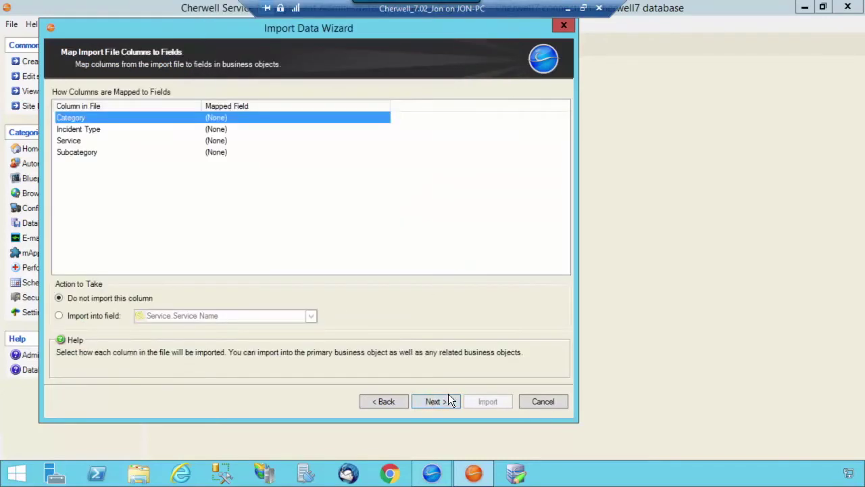
{"action": "left_click", "coordinate": [156, 141]}
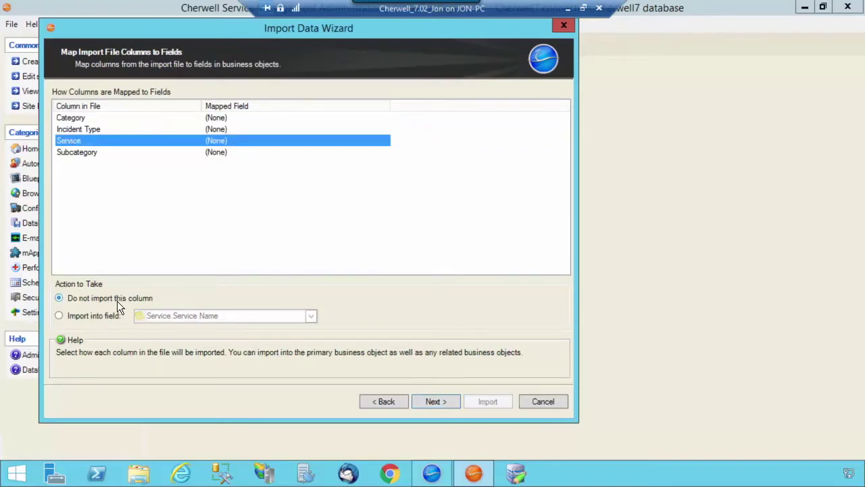
{"action": "left_click", "coordinate": [90, 312]}
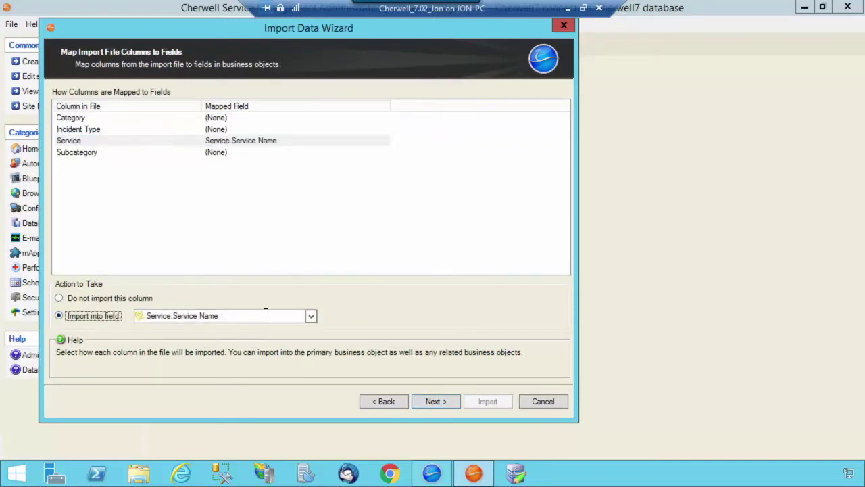
{"action": "left_click_drag", "start_coordinate": [242, 315], "coordinate": [103, 312]}
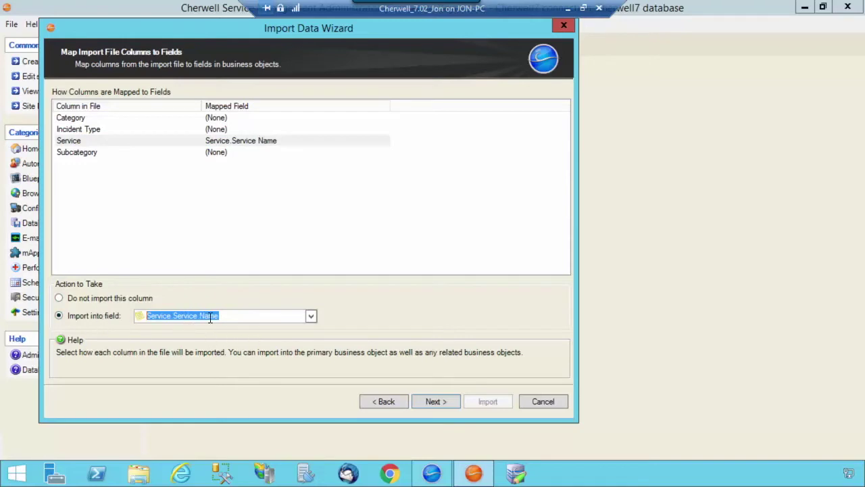
{"action": "left_click", "coordinate": [436, 403]}
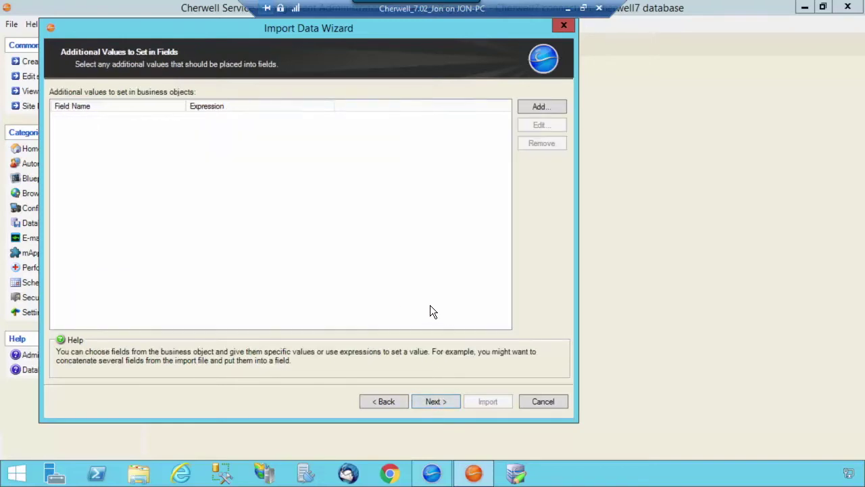
Switch on Ignore duplicate values for the Service import and bring up the Windows Run dialog.
{"action": "left_click", "coordinate": [434, 400]}
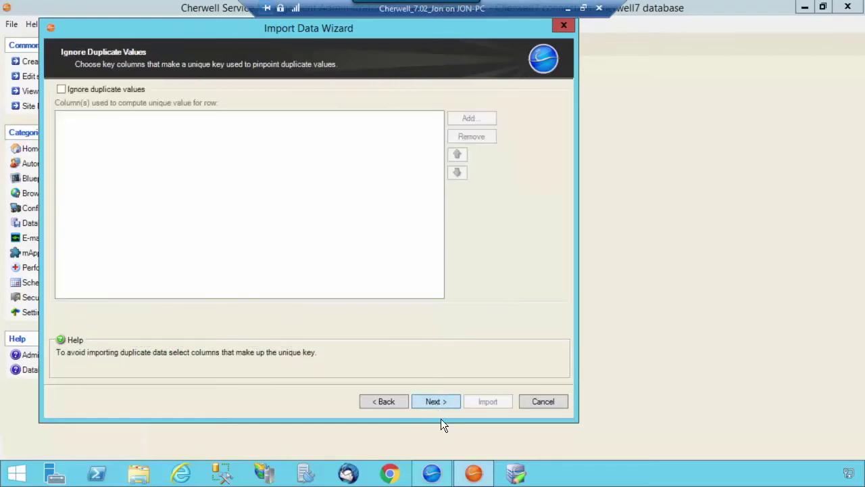
{"action": "left_click", "coordinate": [61, 89]}
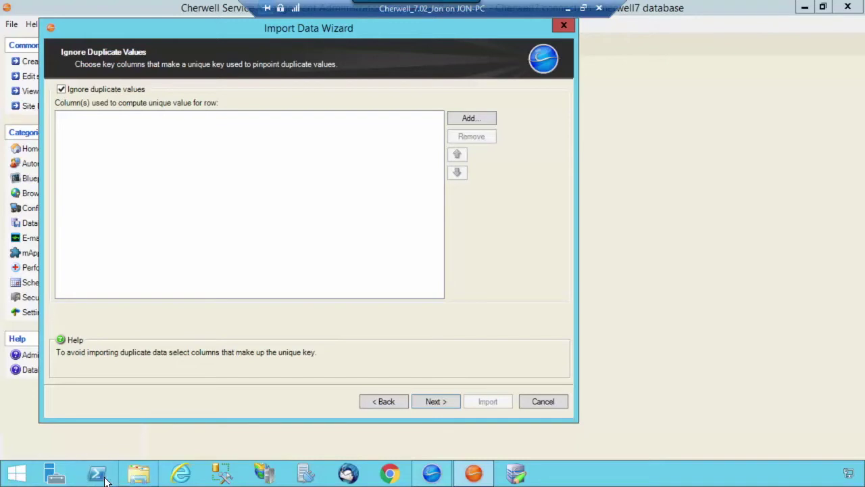
{"action": "key", "text": "super+r"}
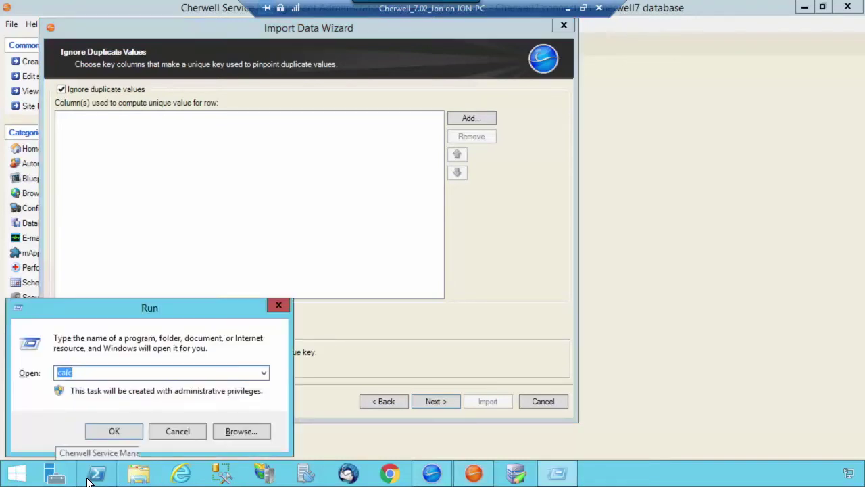
{"action": "type", "text": "c:\\"}
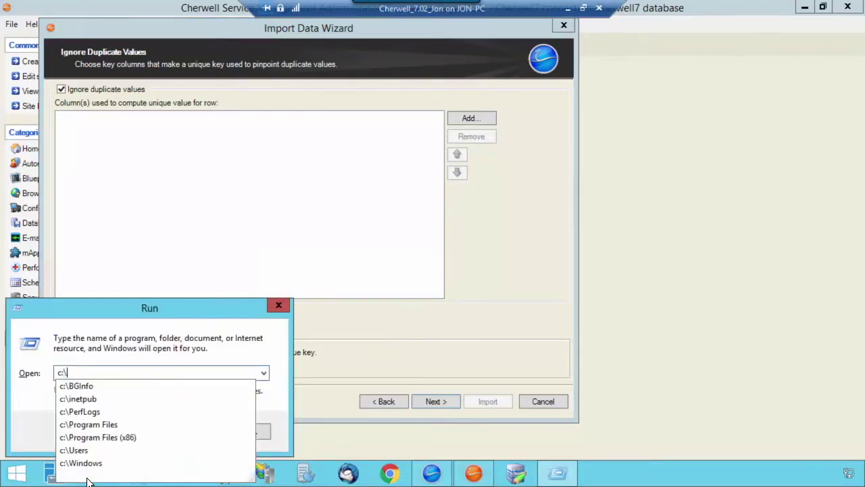
{"action": "key", "text": "BackSpace"}
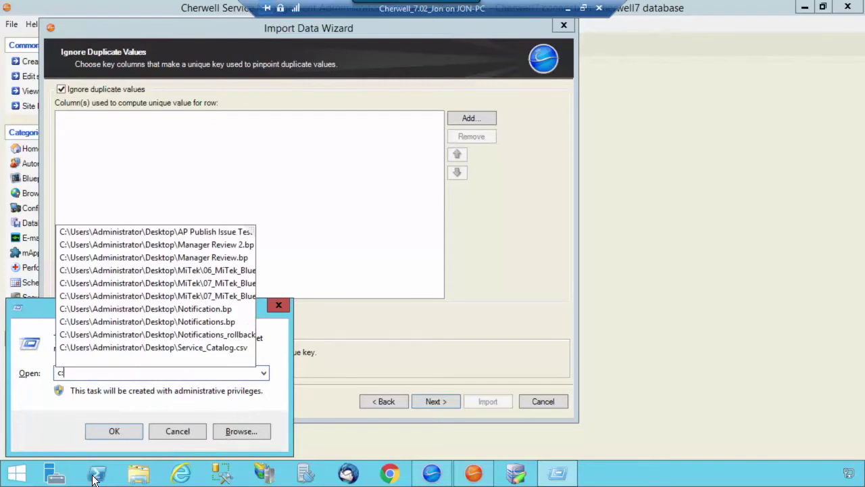
{"action": "left_click", "coordinate": [120, 427]}
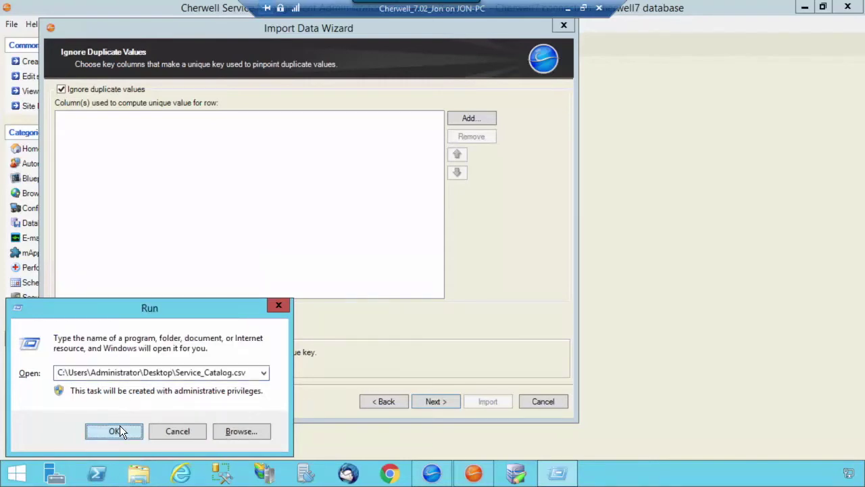
{"action": "left_click_drag", "start_coordinate": [276, 234], "coordinate": [295, 113]}
{"action": "double_click", "coordinate": [112, 147]}
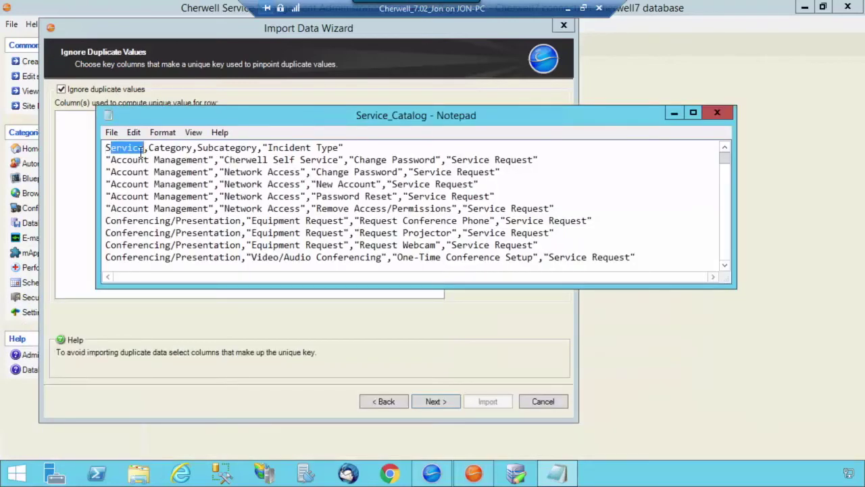
{"action": "left_click_drag", "start_coordinate": [110, 159], "coordinate": [376, 184]}
{"action": "left_click_drag", "start_coordinate": [448, 186], "coordinate": [560, 207]}
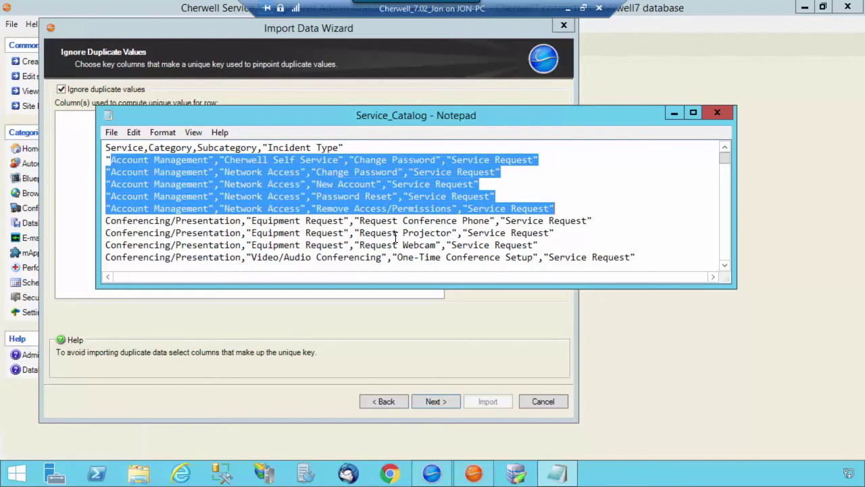
{"action": "left_click", "coordinate": [200, 160]}
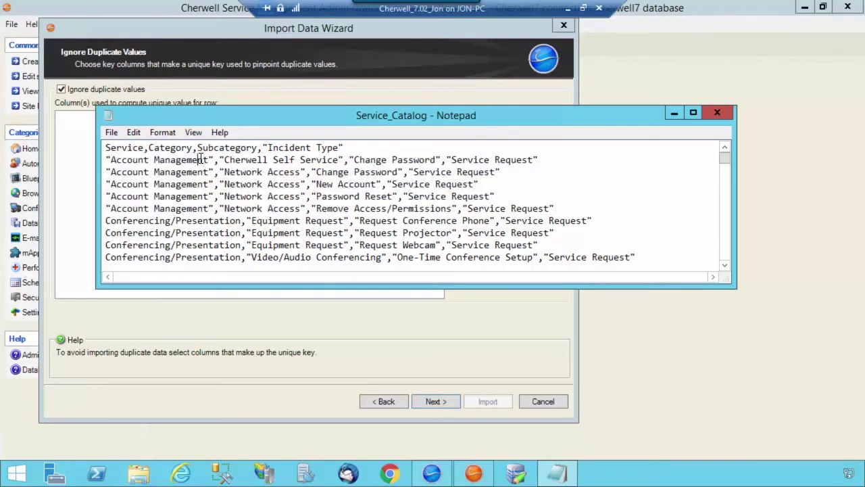
{"action": "left_click", "coordinate": [716, 116]}
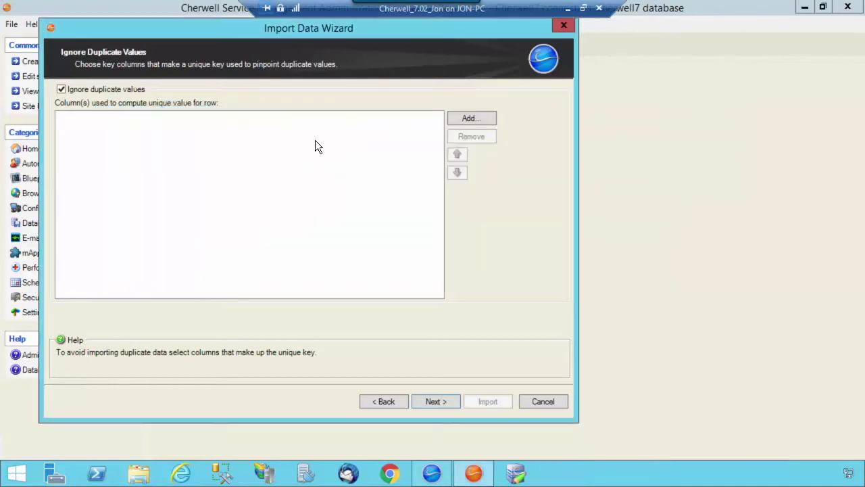
Add Service as the duplicate-value key column.
{"action": "left_click", "coordinate": [480, 120]}
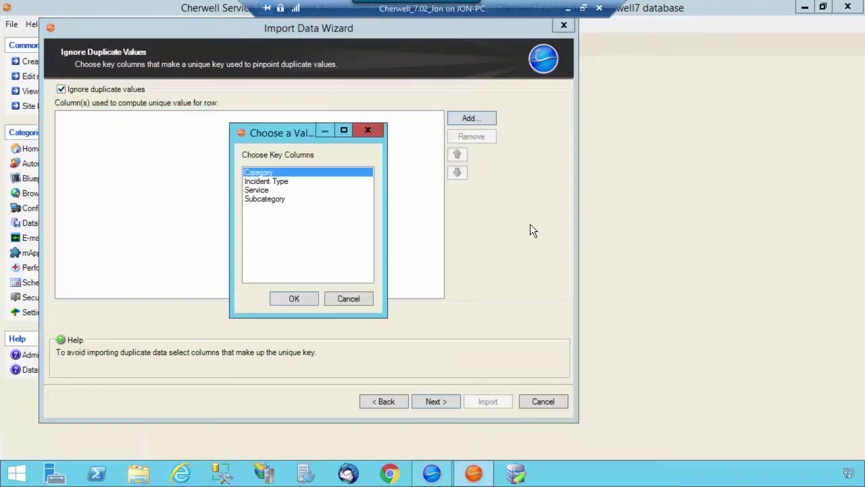
{"action": "left_click", "coordinate": [279, 190]}
{"action": "left_click", "coordinate": [294, 299]}
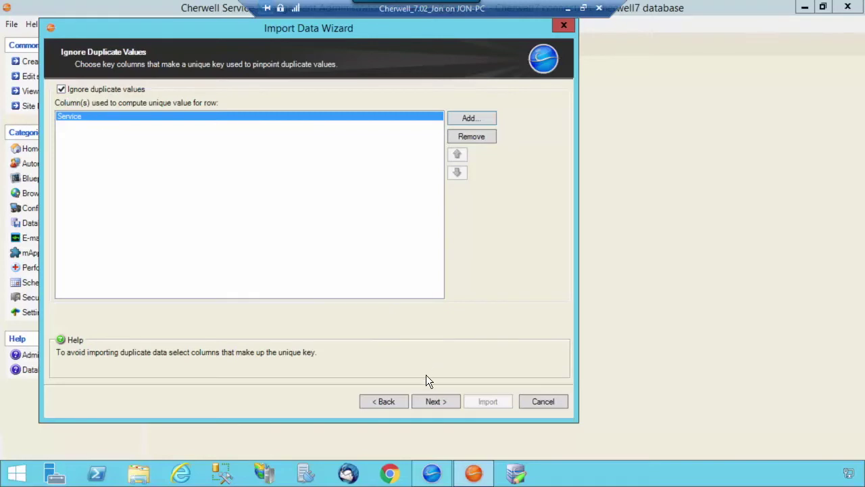
Set existing Service business object data to be deleted before import and reach the Summary.
{"action": "left_click", "coordinate": [436, 401]}
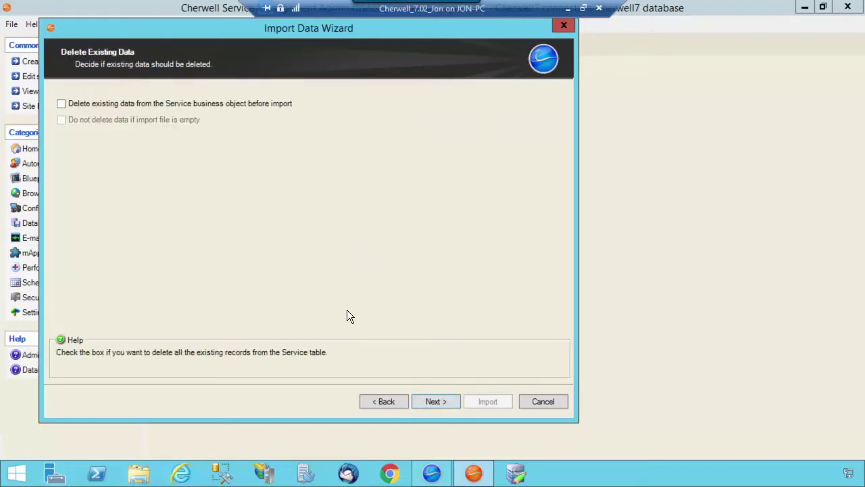
{"action": "left_click", "coordinate": [262, 103]}
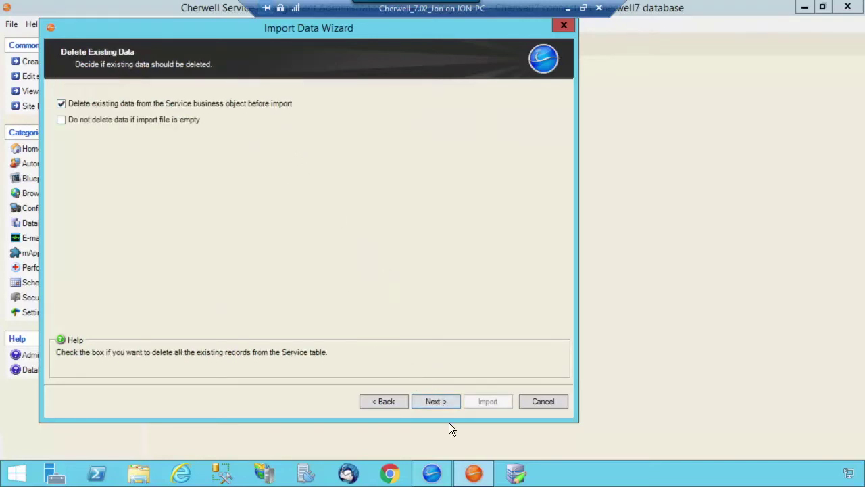
{"action": "left_click", "coordinate": [436, 401]}
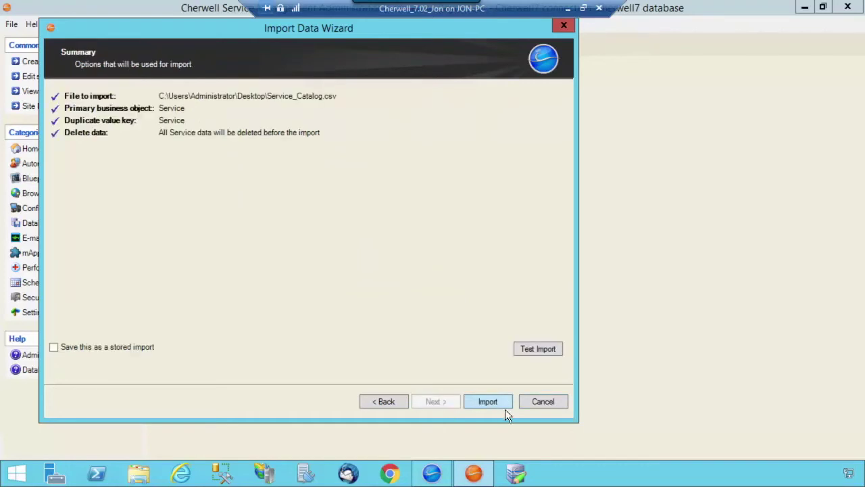
Test-import Service_Catalog.csv and review the reported duplicate-row errors.
{"action": "left_click", "coordinate": [529, 354]}
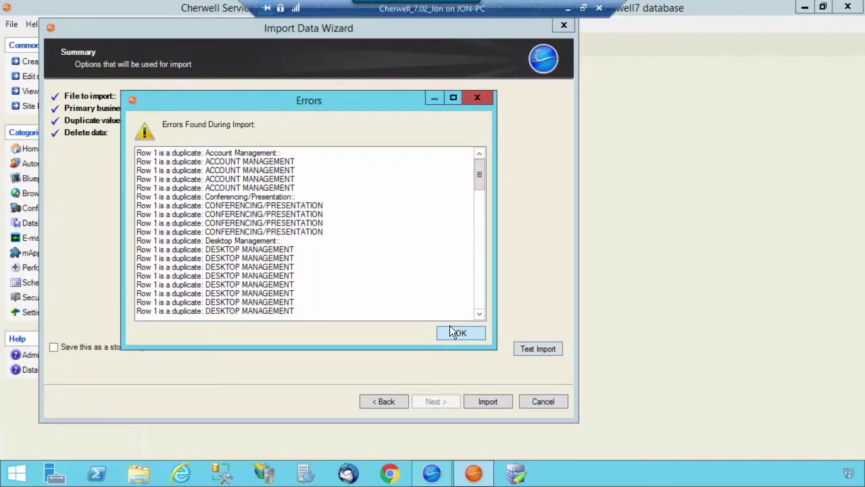
{"action": "left_click_drag", "start_coordinate": [299, 169], "coordinate": [322, 292]}
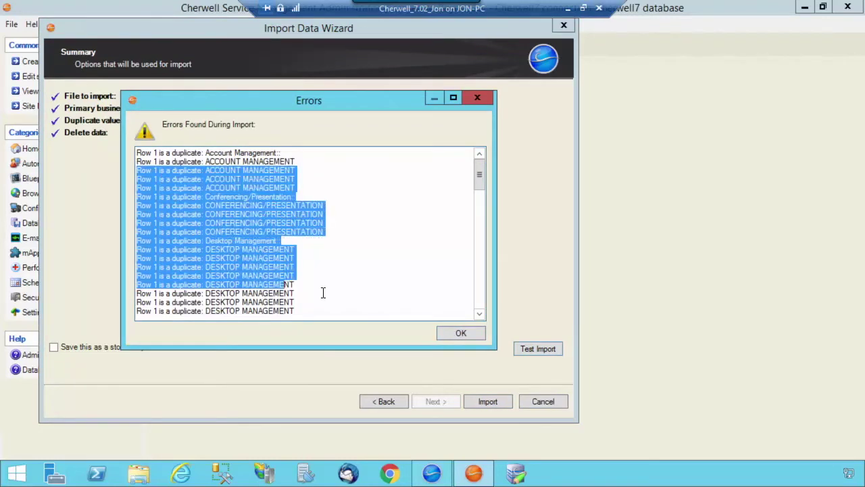
{"action": "left_click", "coordinate": [477, 334]}
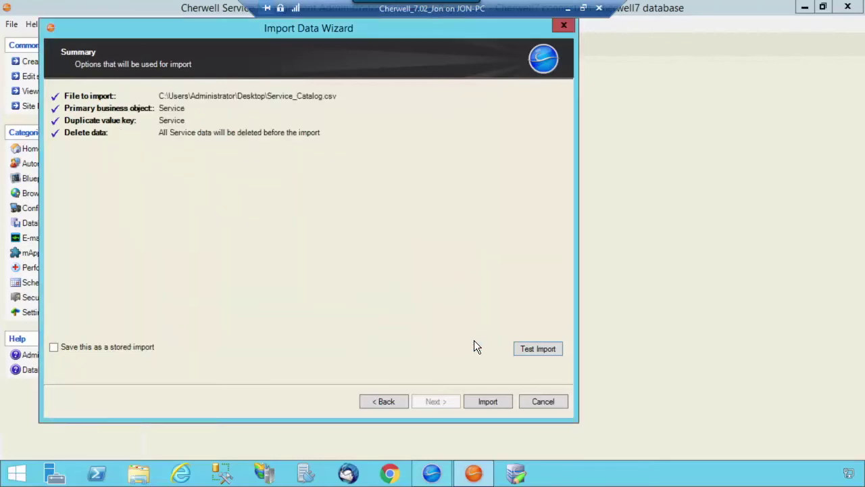
Run the real import, close the 'Import complete!' message, and return to the service desk client.
{"action": "left_click", "coordinate": [488, 401]}
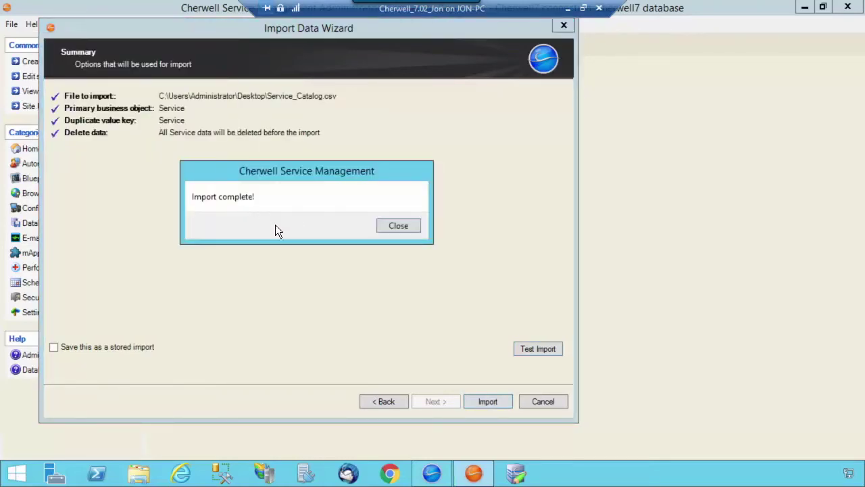
{"action": "left_click", "coordinate": [398, 226]}
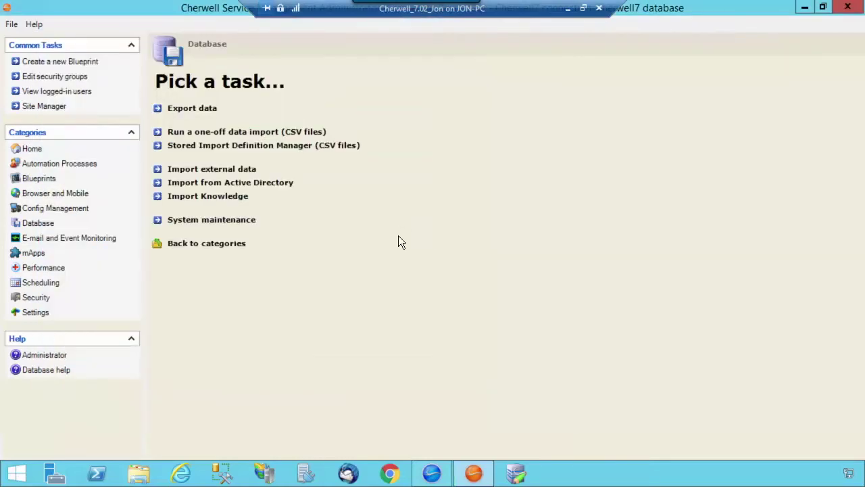
{"action": "left_click", "coordinate": [431, 473]}
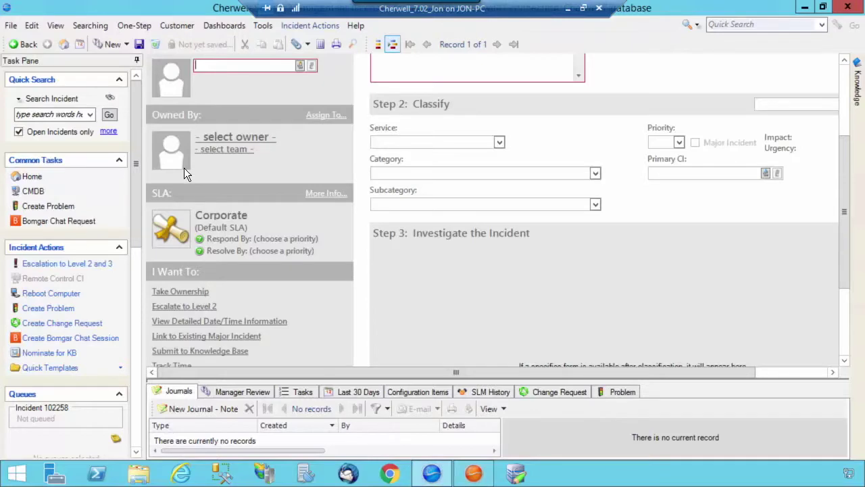
Run the All Services search to see the 12 imported services in Planning, discarding incident changes.
{"action": "left_click", "coordinate": [103, 25]}
{"action": "left_click", "coordinate": [103, 42]}
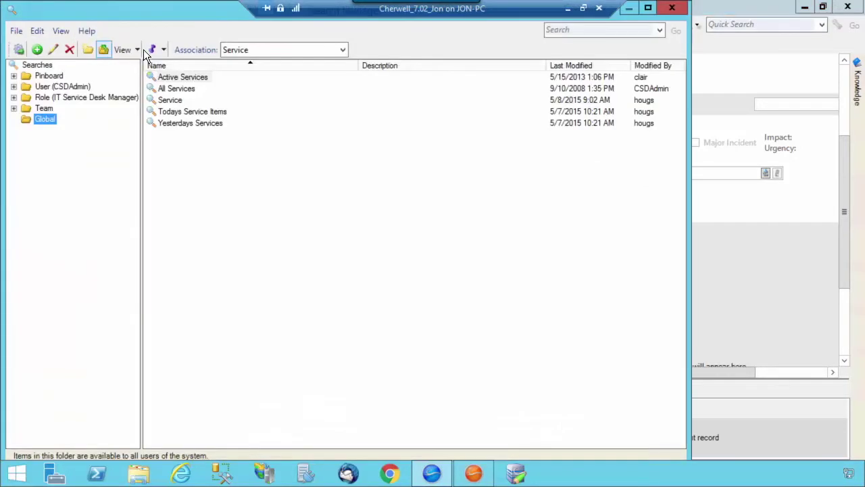
{"action": "double_click", "coordinate": [173, 87]}
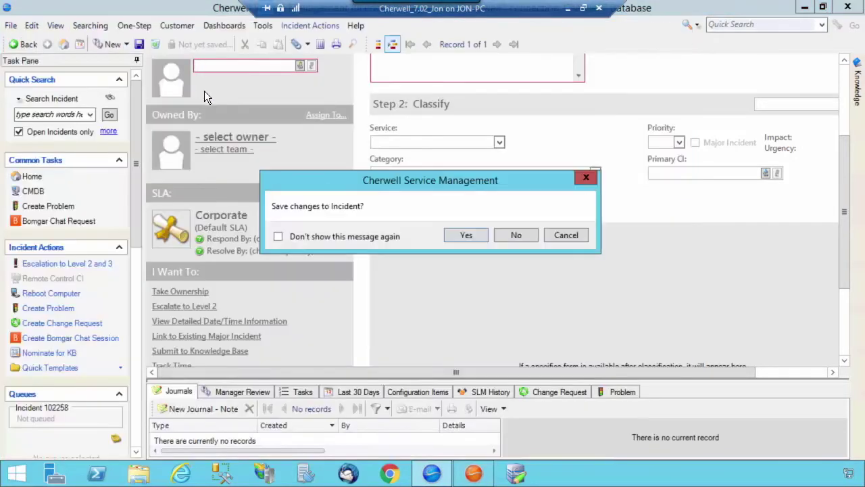
{"action": "left_click", "coordinate": [506, 237]}
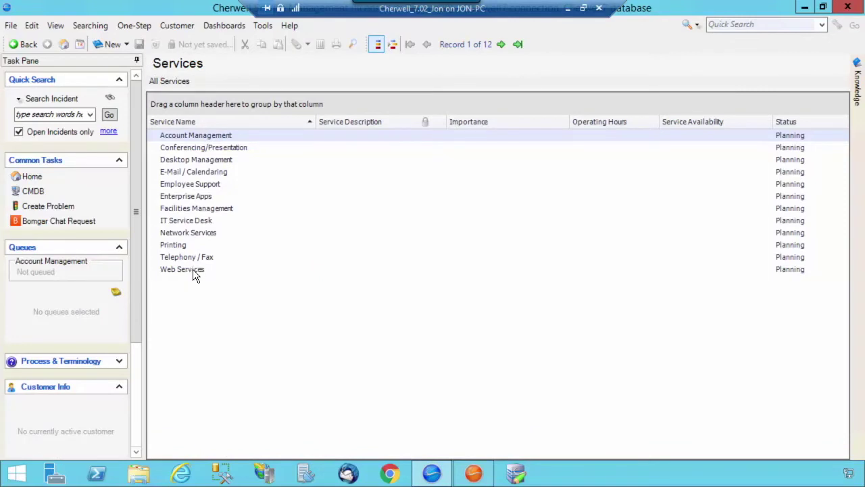
{"action": "mouse_move", "coordinate": [433, 478]}
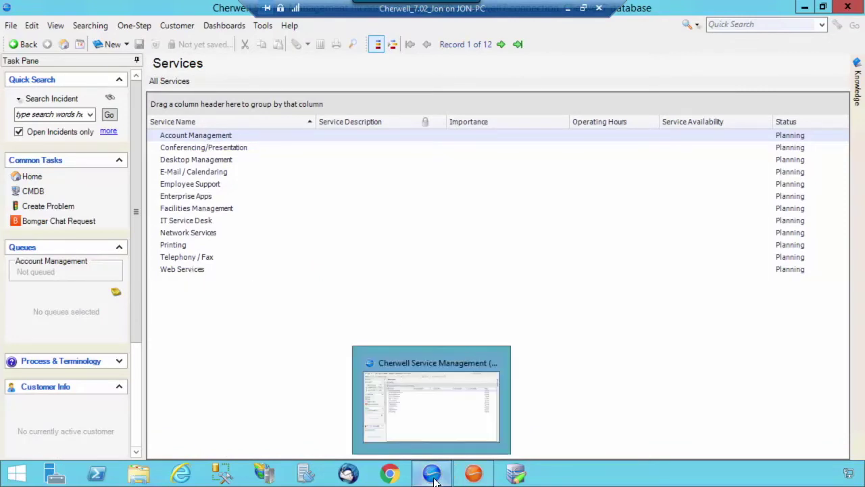
{"action": "left_click", "coordinate": [473, 473]}
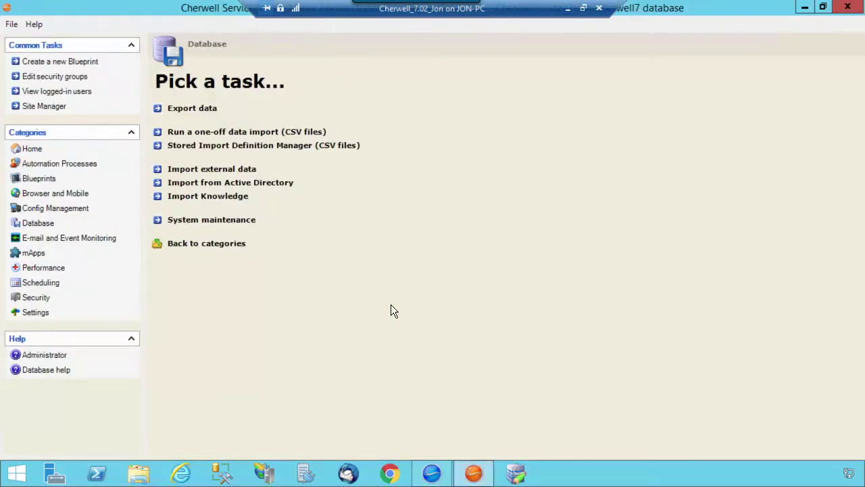
Start a one-off CSV import of Service_Catalog.csv with Incident Category as primary business object.
{"action": "left_click", "coordinate": [217, 132]}
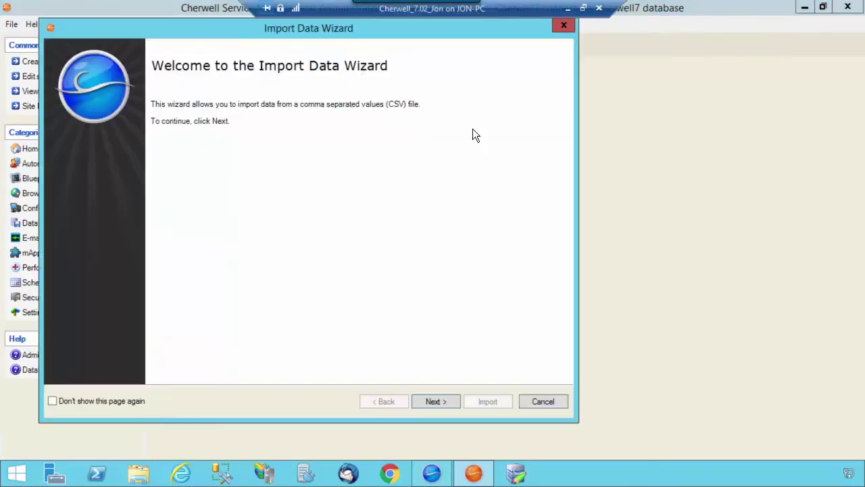
{"action": "left_click", "coordinate": [444, 402]}
{"action": "left_click", "coordinate": [541, 106]}
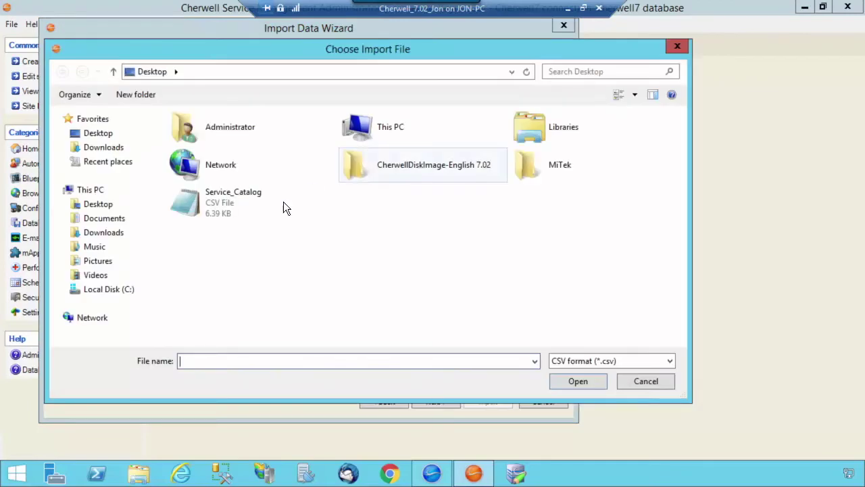
{"action": "double_click", "coordinate": [237, 215]}
{"action": "left_click", "coordinate": [507, 146]}
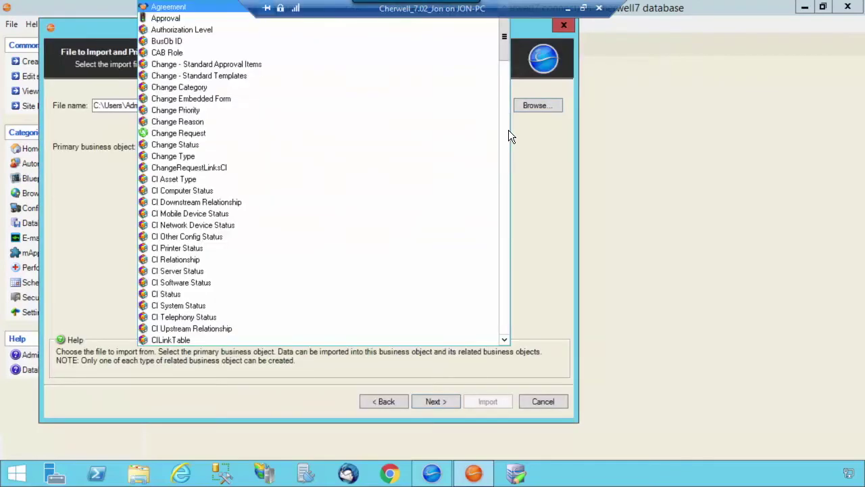
{"action": "left_click_drag", "start_coordinate": [507, 40], "coordinate": [494, 133]}
{"action": "left_click", "coordinate": [235, 30]}
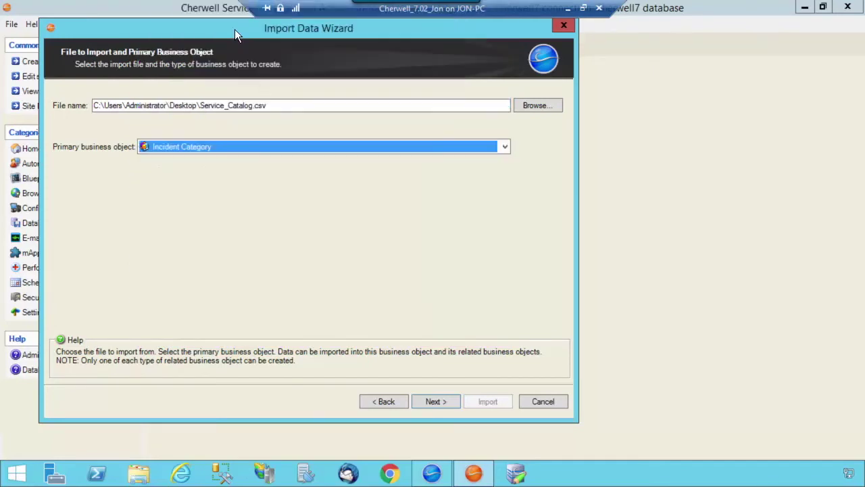
{"action": "left_click", "coordinate": [446, 401]}
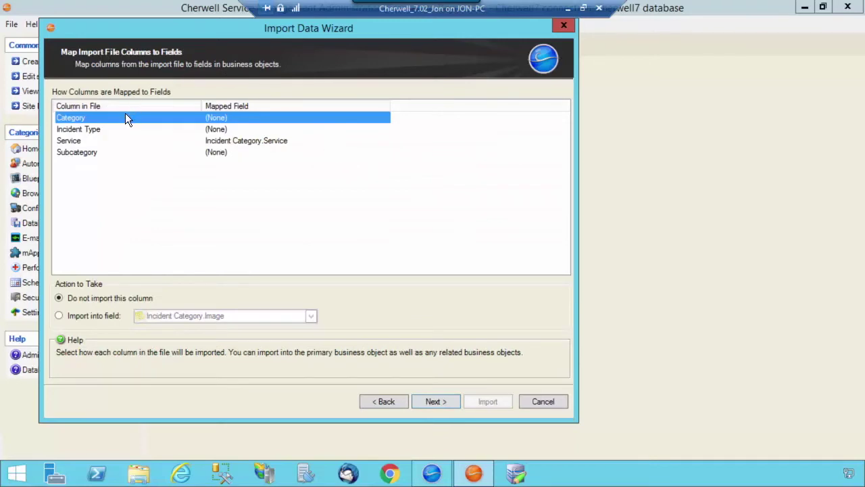
Map the Category column to Incident Category.Incident Category and continue to Additional Values.
{"action": "left_click", "coordinate": [146, 142]}
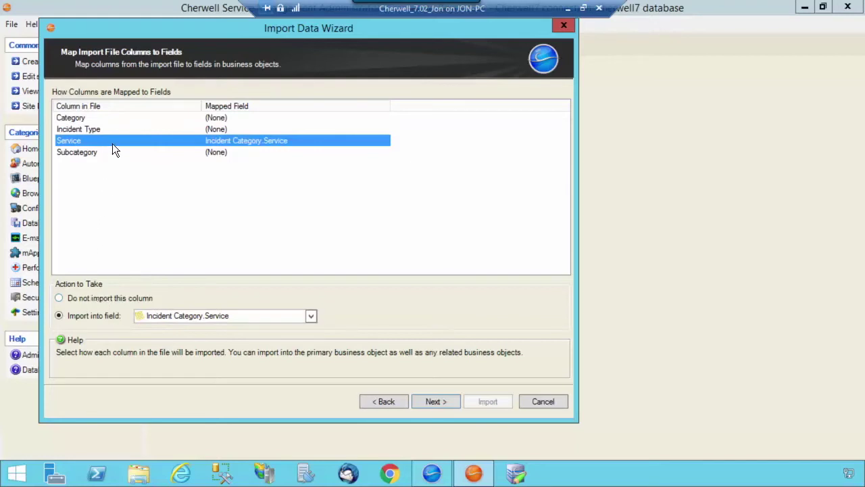
{"action": "left_click", "coordinate": [88, 114]}
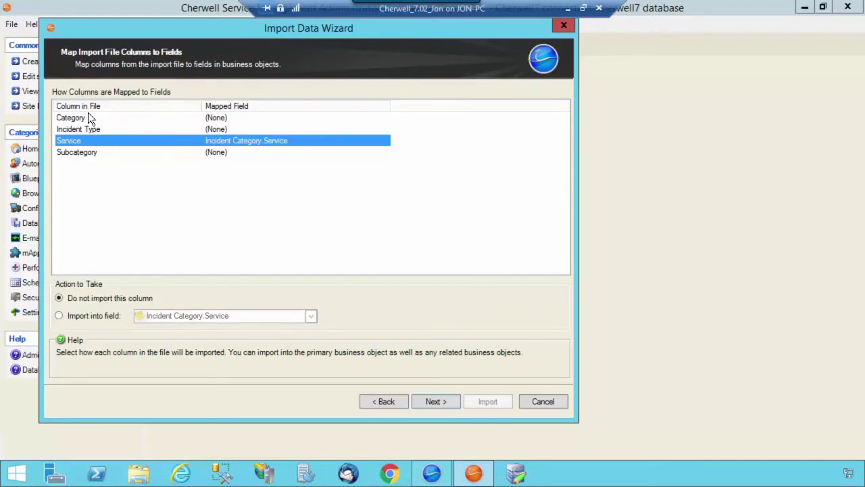
{"action": "left_click", "coordinate": [94, 316]}
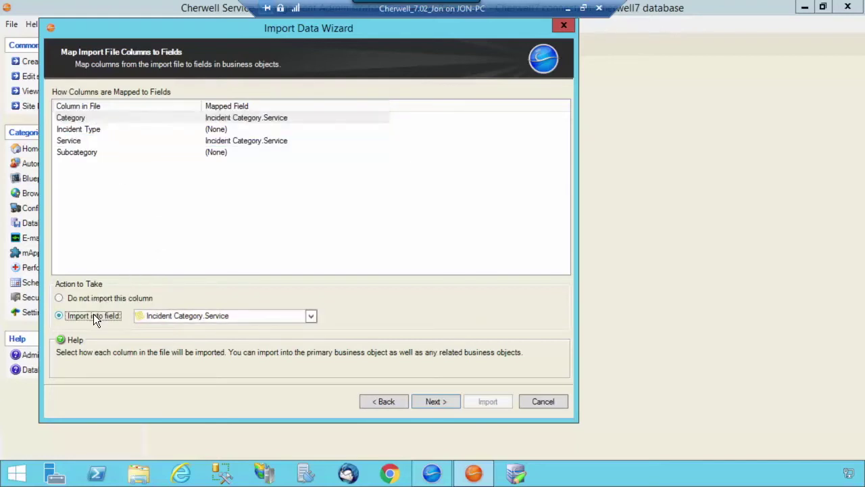
{"action": "left_click", "coordinate": [311, 316]}
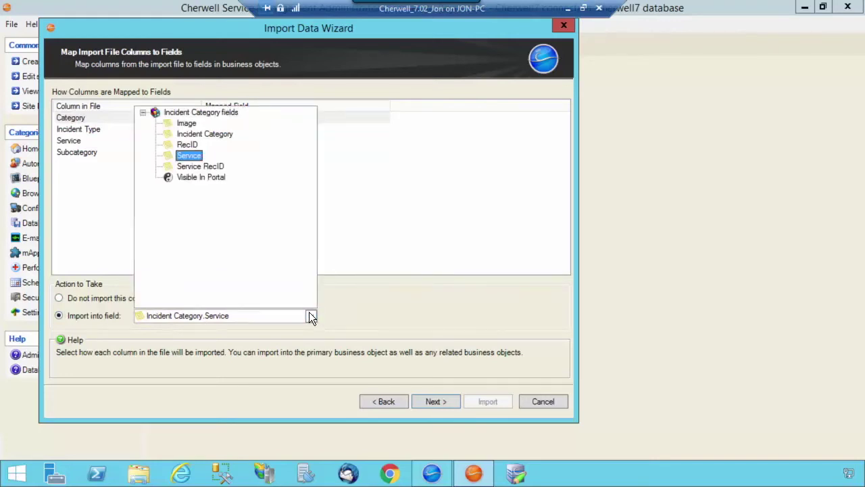
{"action": "left_click", "coordinate": [214, 133]}
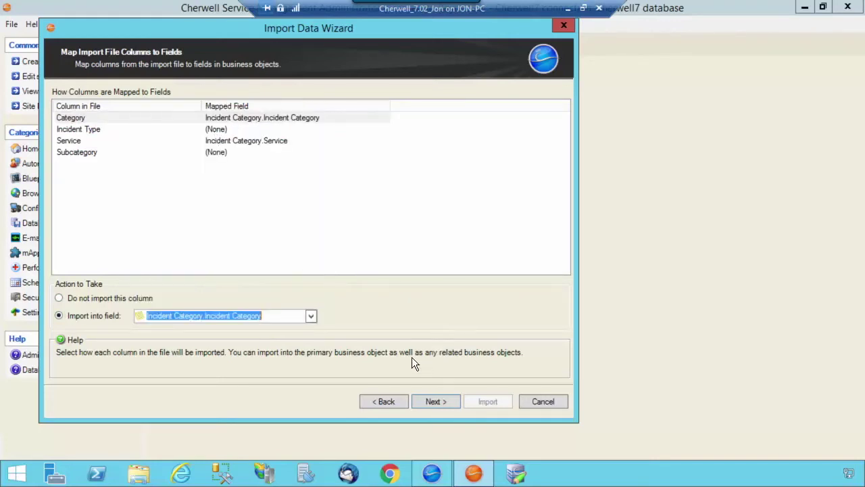
{"action": "left_click", "coordinate": [440, 398]}
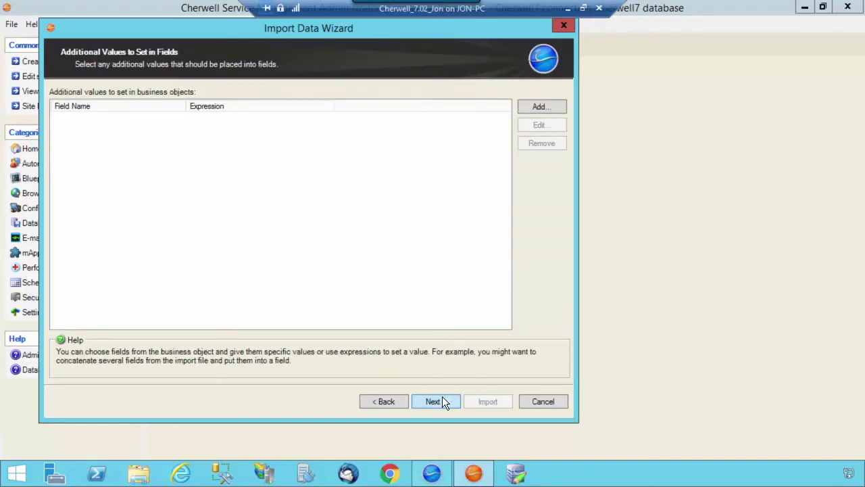
Ignore duplicate values, using Category as the duplicate key column.
{"action": "left_click", "coordinate": [442, 400]}
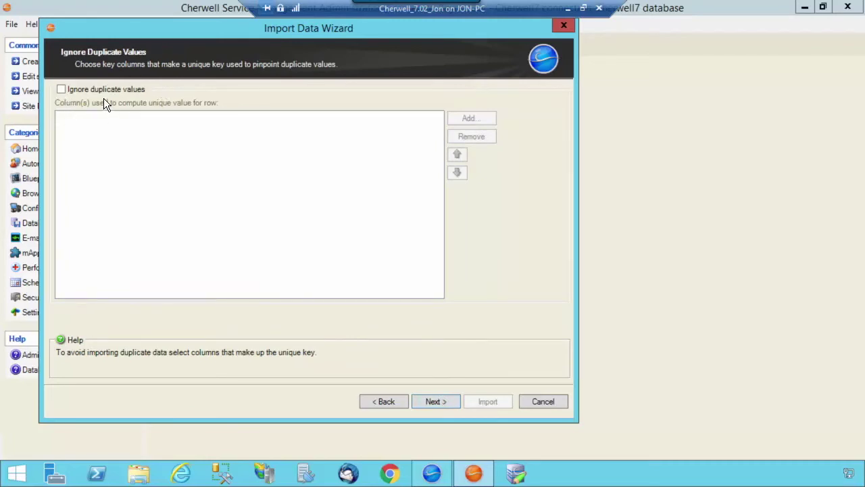
{"action": "left_click", "coordinate": [61, 90]}
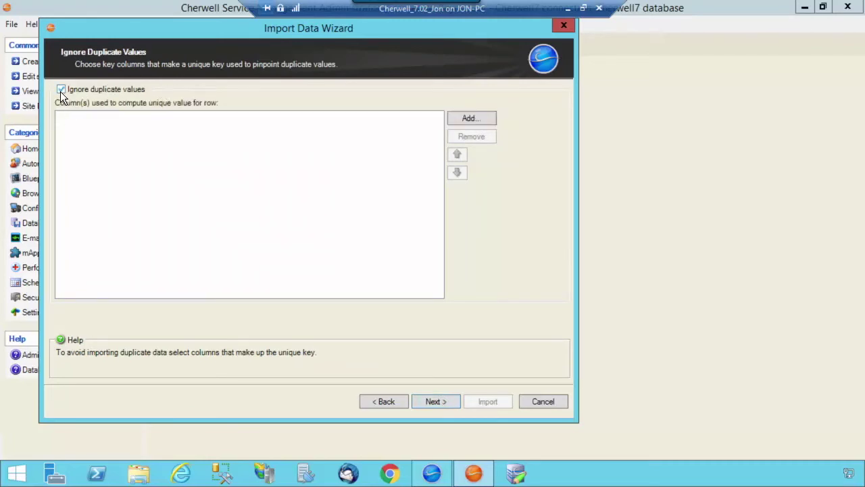
{"action": "left_click", "coordinate": [486, 120]}
{"action": "double_click", "coordinate": [290, 173]}
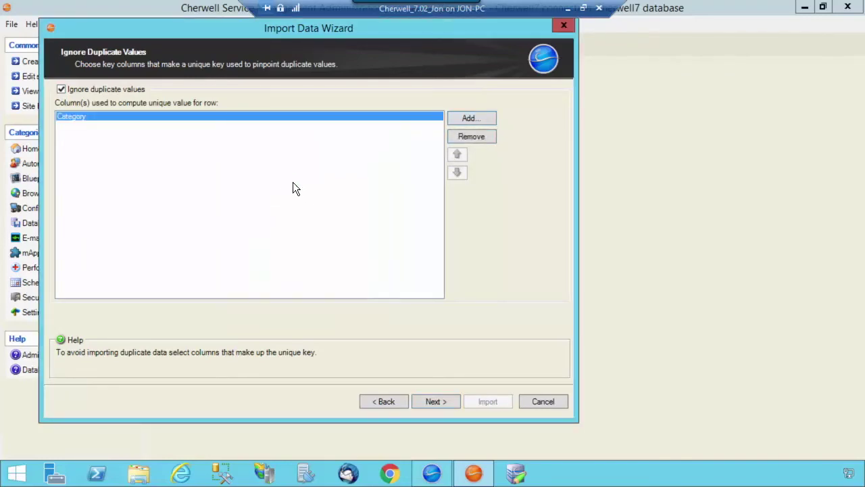
Set existing Incident Category data to be deleted before import and reach the Summary.
{"action": "left_click", "coordinate": [444, 401]}
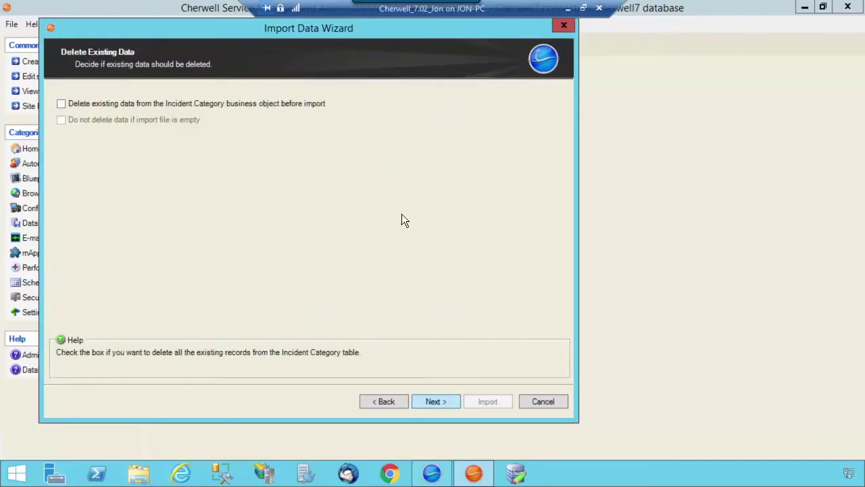
{"action": "left_click", "coordinate": [286, 105]}
{"action": "left_click", "coordinate": [432, 401]}
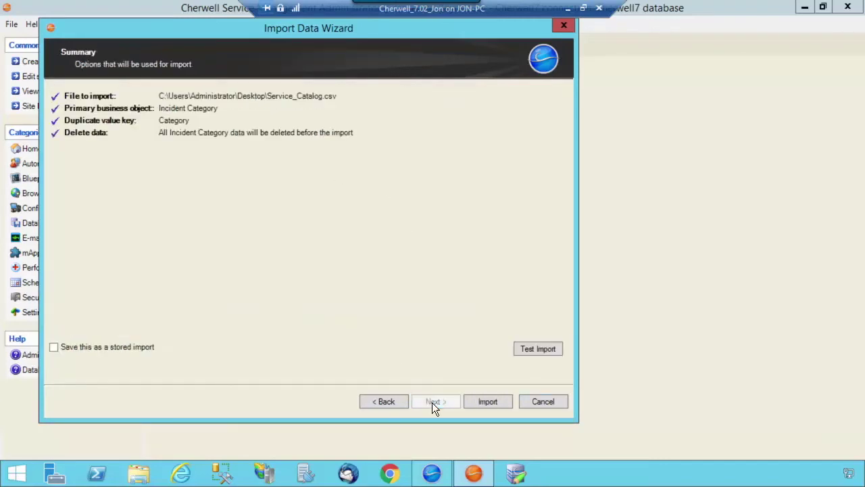
Test-import, dismiss the duplicate-row errors, then run the Incident Category import.
{"action": "left_click", "coordinate": [538, 349]}
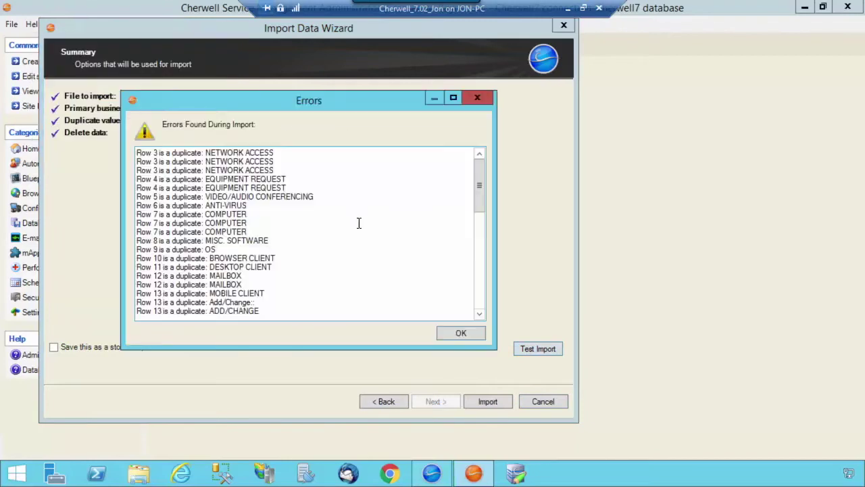
{"action": "left_click", "coordinate": [475, 332]}
{"action": "left_click", "coordinate": [489, 400]}
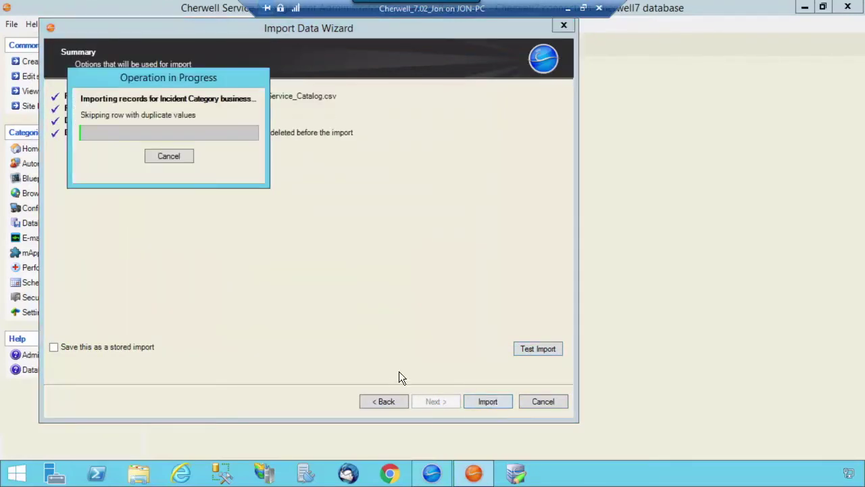
{"action": "left_click", "coordinate": [398, 227]}
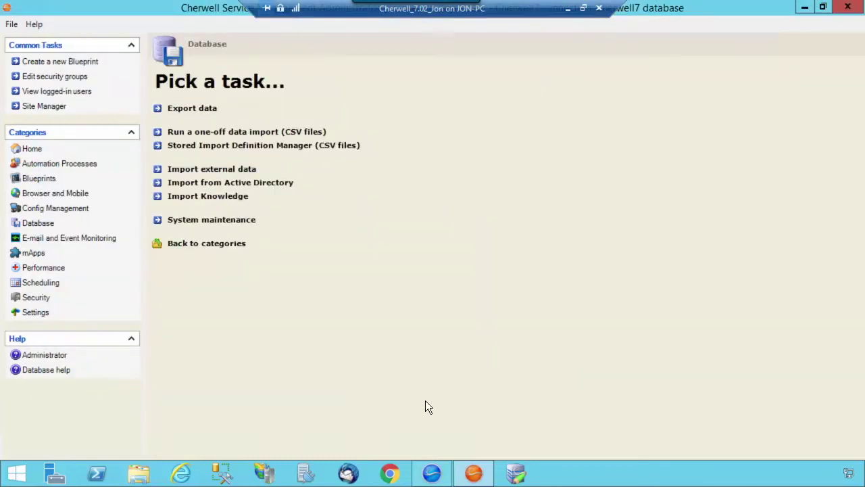
{"action": "left_click", "coordinate": [436, 475]}
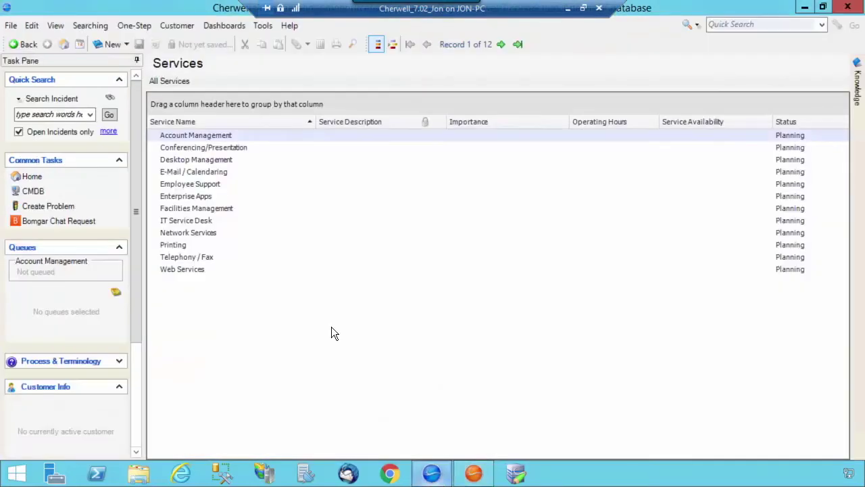
{"action": "left_click", "coordinate": [261, 26]}
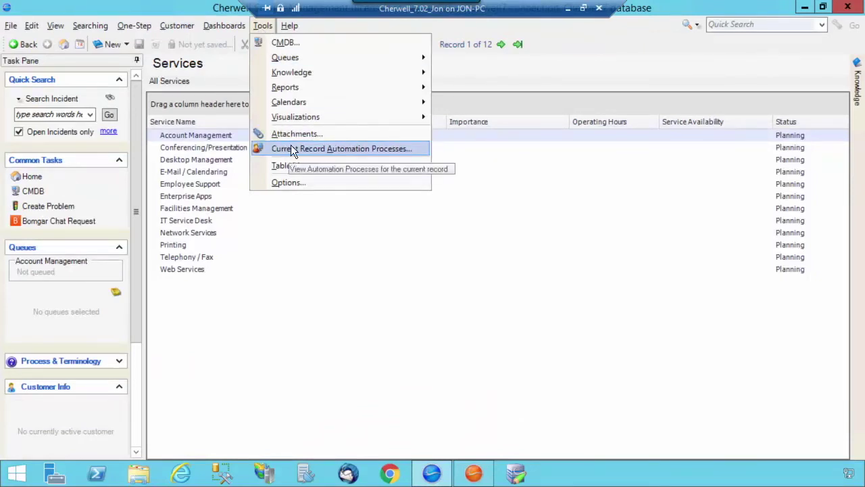
{"action": "left_click", "coordinate": [290, 165]}
{"action": "left_click", "coordinate": [267, 87]}
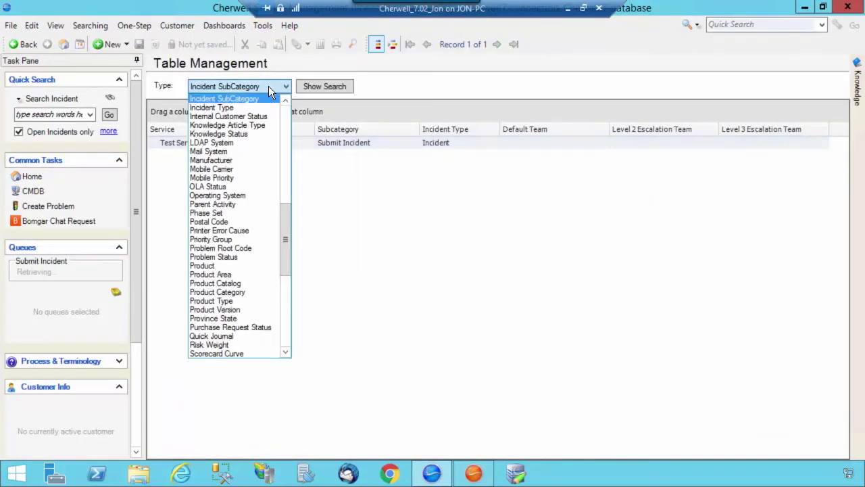
{"action": "scroll", "coordinate": [286, 99], "scroll_direction": "up", "scroll_amount": 7}
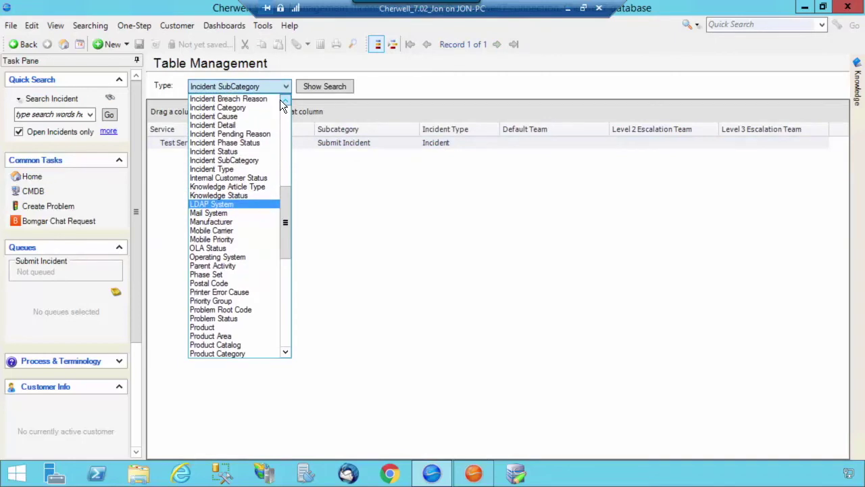
{"action": "left_click", "coordinate": [256, 107]}
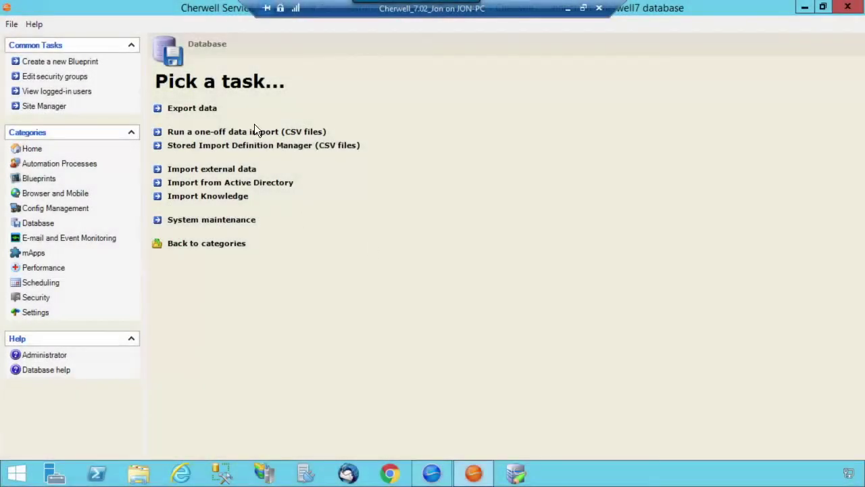
Start a one-off import of Service_Catalog.csv with Incident SubCategory as primary business object.
{"action": "left_click", "coordinate": [254, 131]}
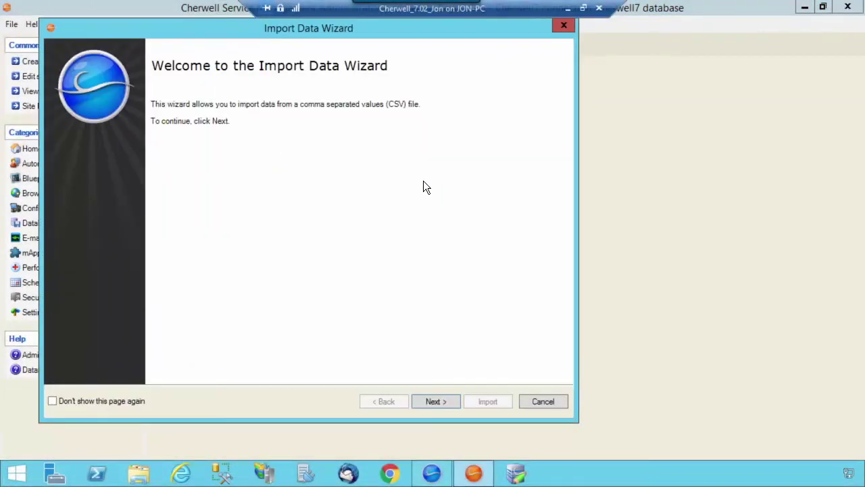
{"action": "left_click", "coordinate": [433, 399]}
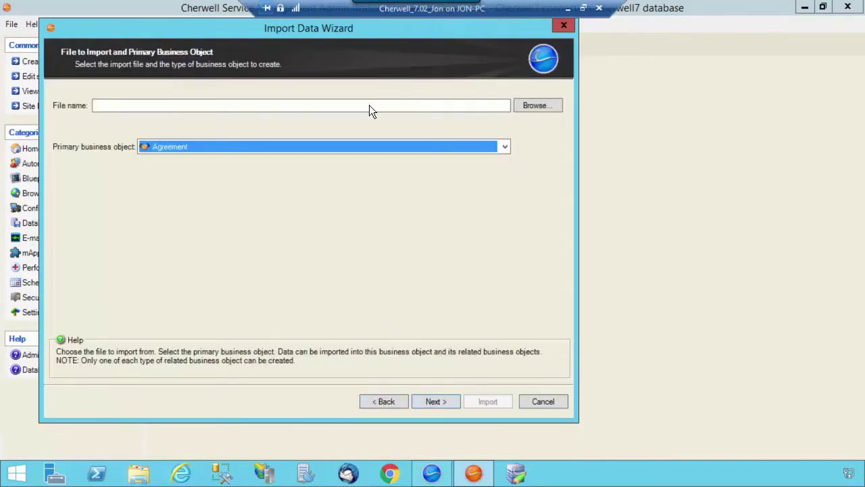
{"action": "left_click", "coordinate": [534, 105]}
{"action": "double_click", "coordinate": [210, 211]}
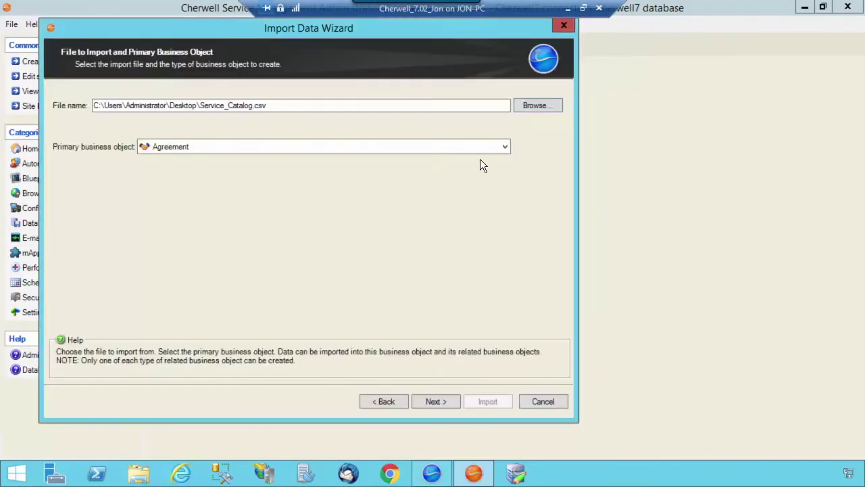
{"action": "left_click", "coordinate": [505, 146]}
{"action": "left_click_drag", "start_coordinate": [509, 46], "coordinate": [507, 122]}
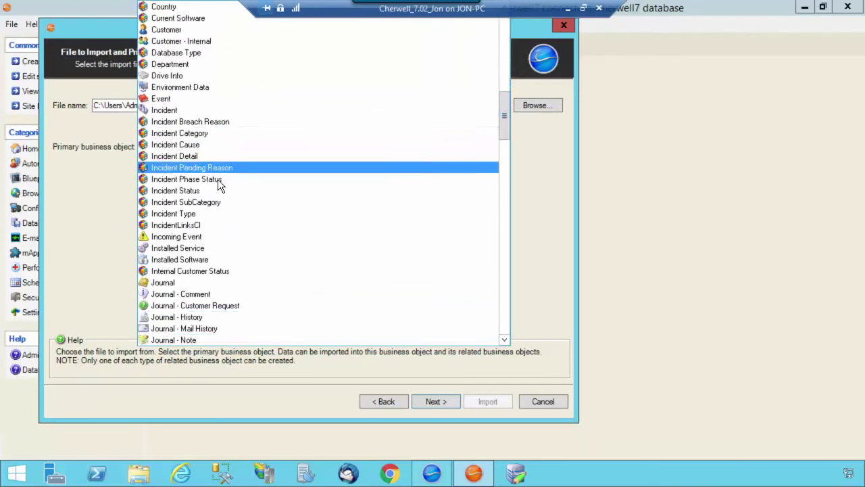
{"action": "left_click", "coordinate": [220, 202]}
{"action": "left_click", "coordinate": [432, 401]}
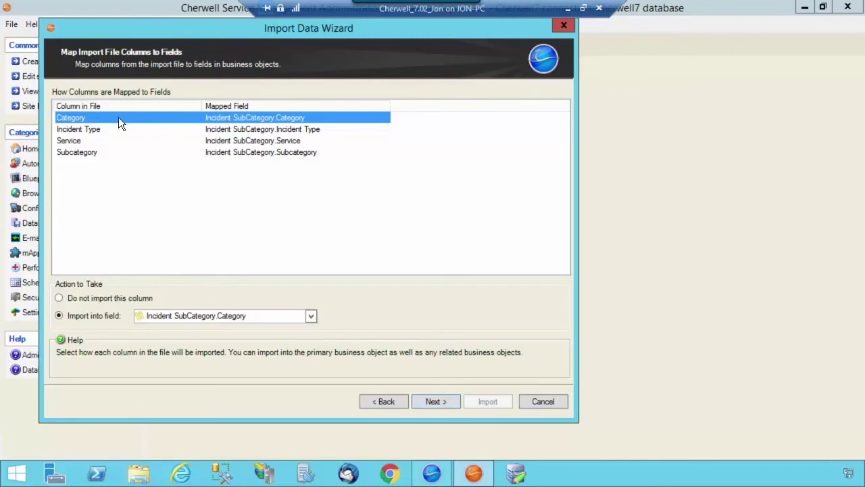
Check the Incident Type, Service and Subcategory mappings, then pass Additional Values and Ignore Duplicate Values.
{"action": "left_click", "coordinate": [227, 129]}
{"action": "left_click", "coordinate": [244, 141]}
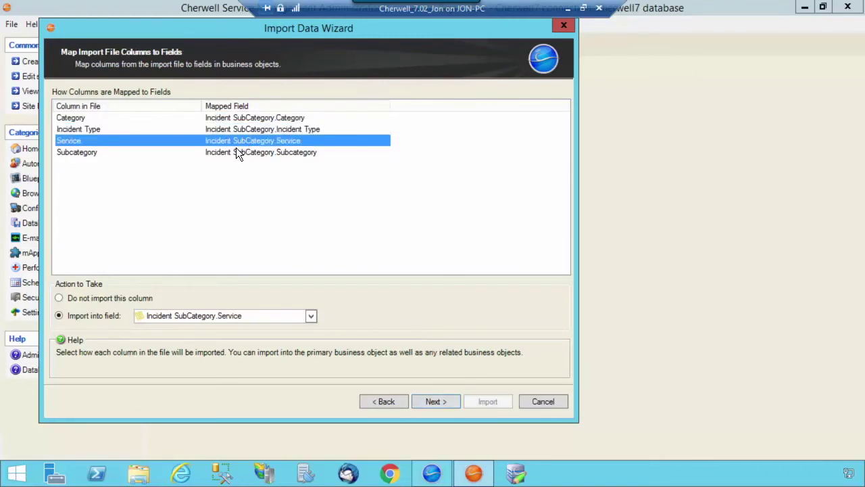
{"action": "left_click", "coordinate": [237, 154]}
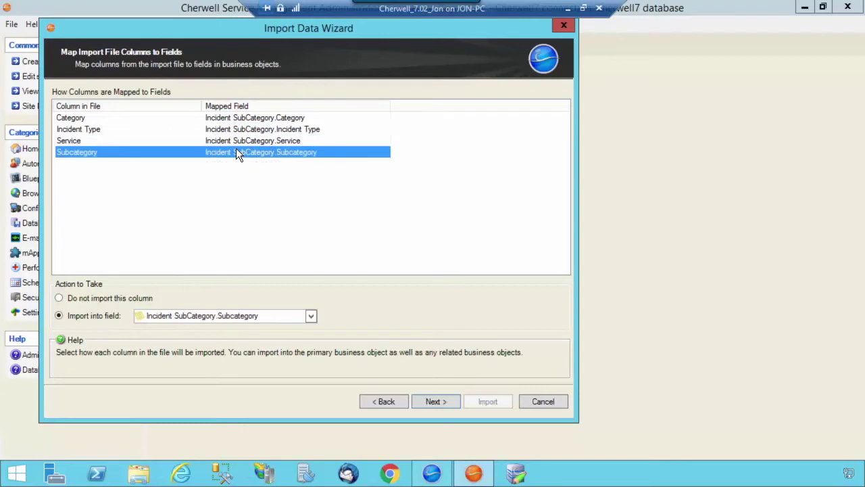
{"action": "left_click", "coordinate": [437, 402]}
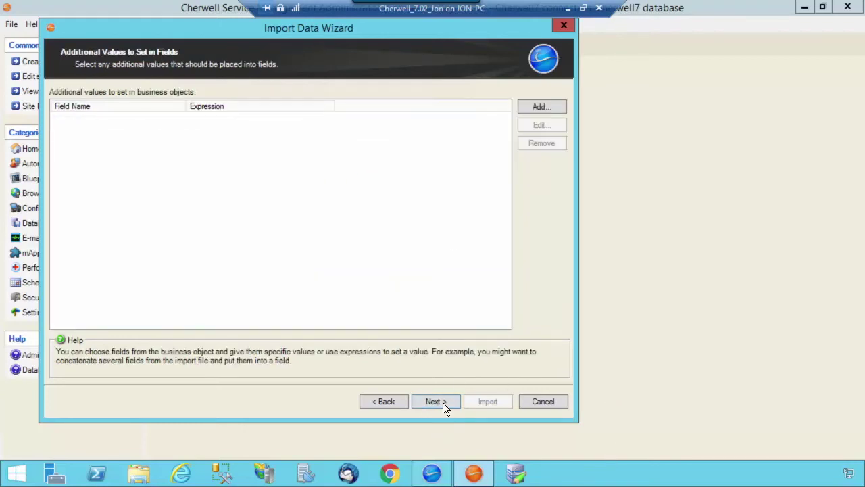
{"action": "left_click", "coordinate": [443, 401]}
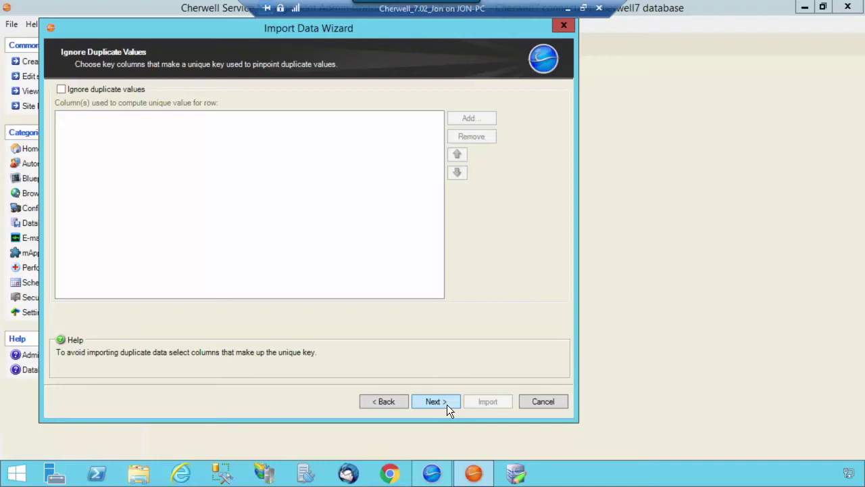
{"action": "left_click", "coordinate": [446, 404]}
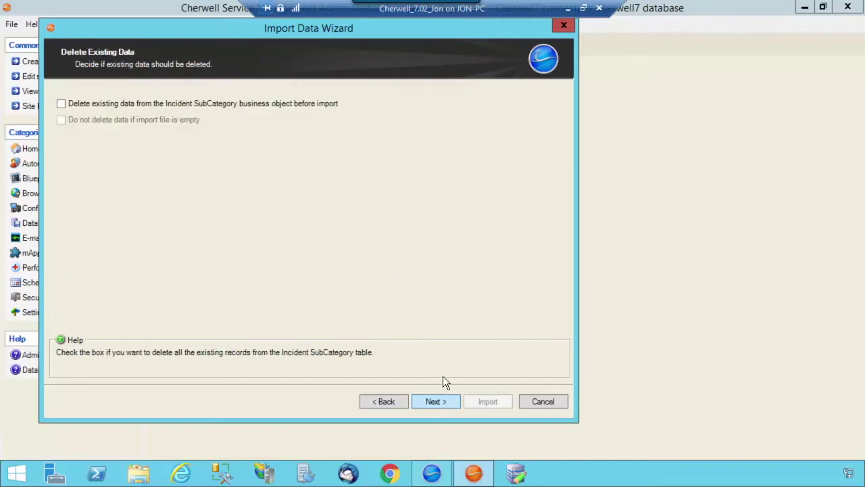
Test-import Service_Catalog.csv into Incident SubCategory, then import it, deleting existing data.
{"action": "left_click", "coordinate": [306, 105]}
{"action": "left_click", "coordinate": [427, 403]}
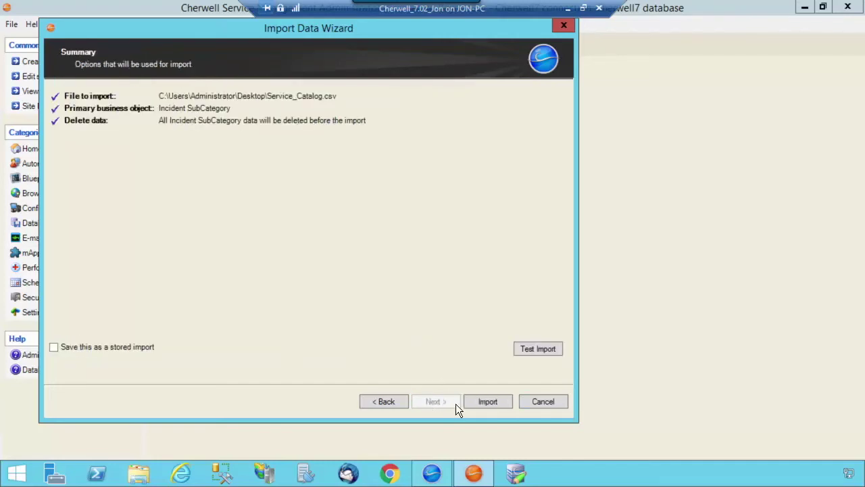
{"action": "left_click", "coordinate": [544, 350]}
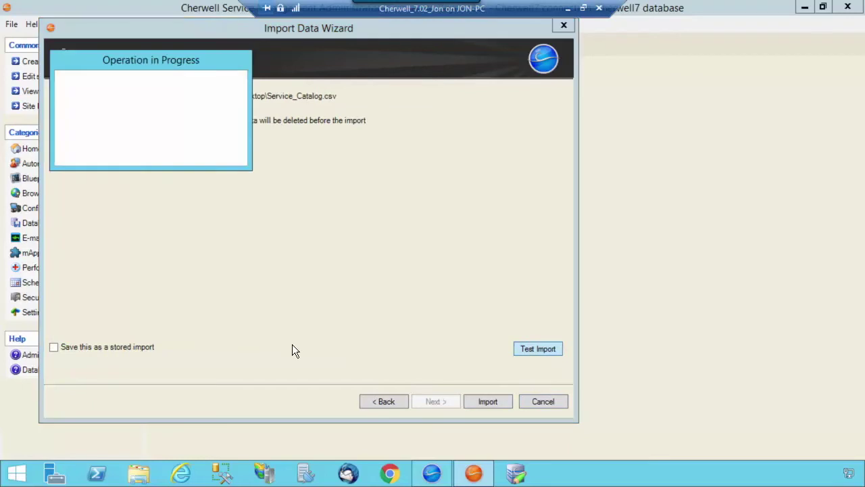
{"action": "left_click", "coordinate": [399, 238]}
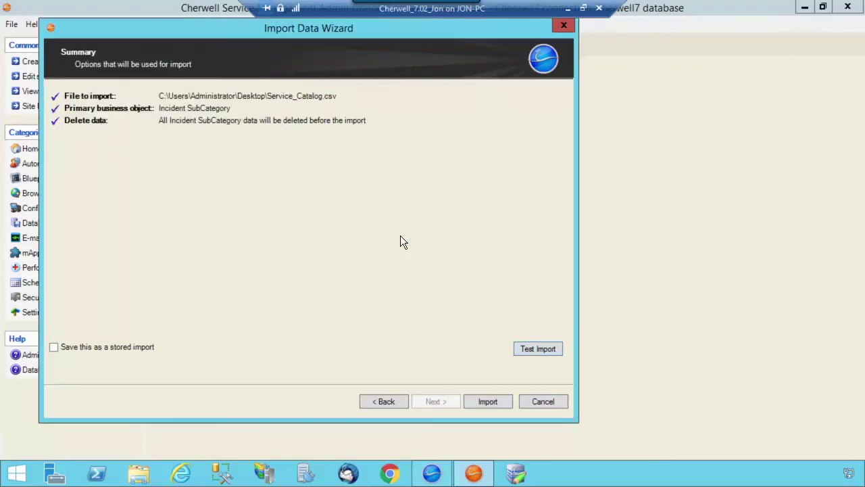
{"action": "left_click", "coordinate": [488, 401]}
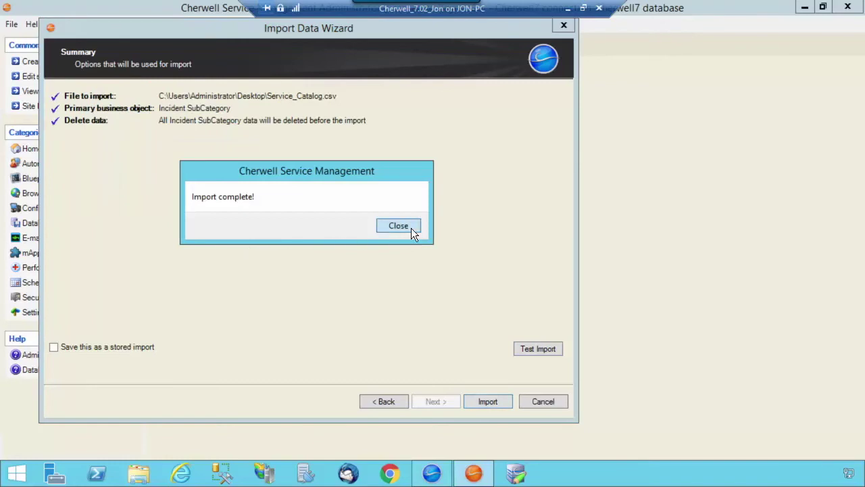
{"action": "left_click", "coordinate": [411, 228]}
Show the Incident SubCategory table in Table Management.
{"action": "left_click", "coordinate": [427, 476]}
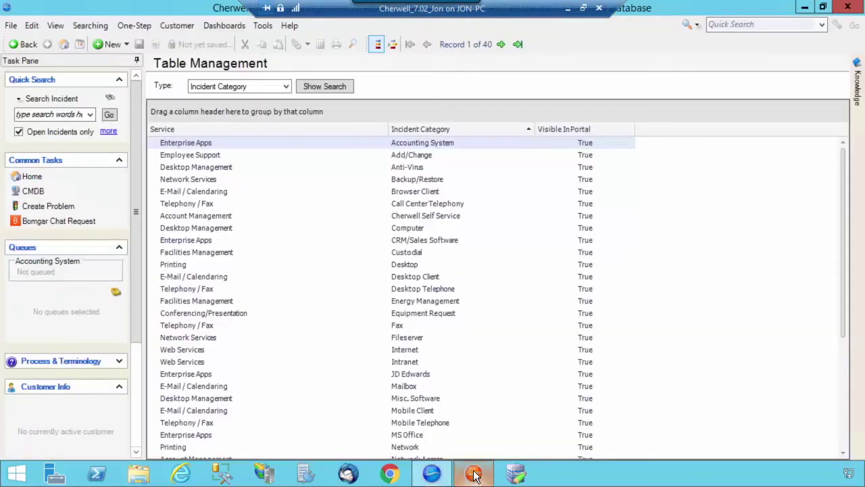
{"action": "left_click", "coordinate": [273, 89]}
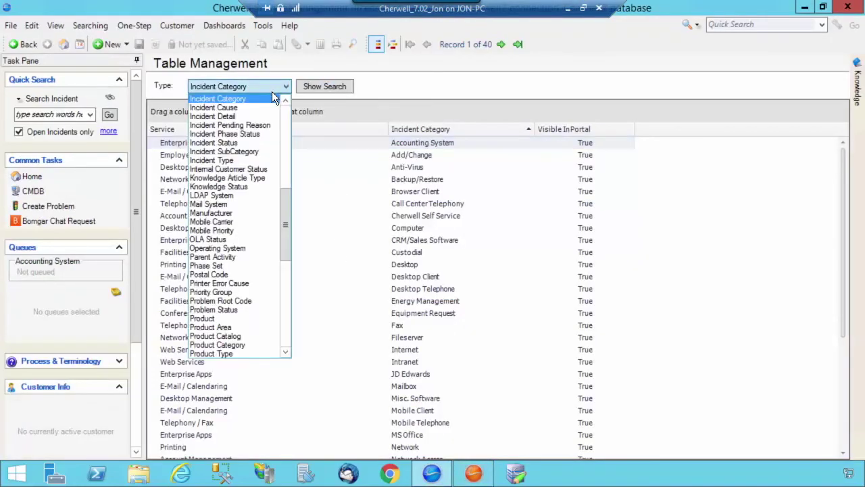
{"action": "left_click", "coordinate": [254, 151]}
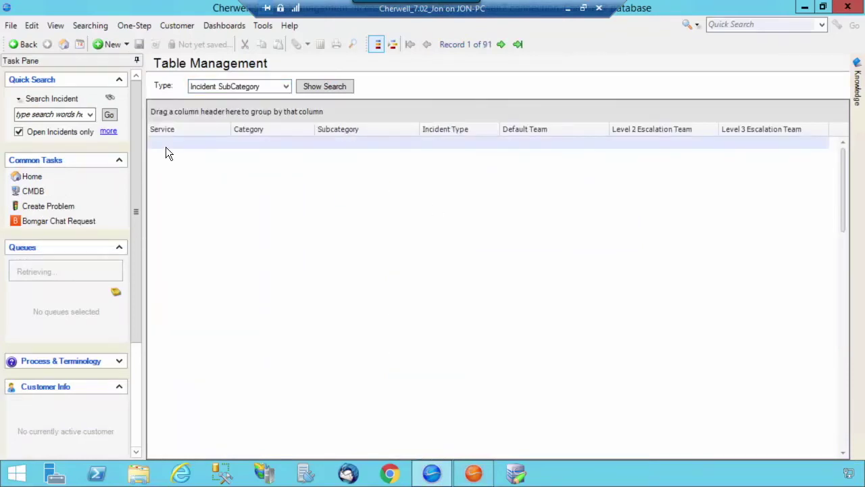
{"action": "left_click", "coordinate": [257, 194]}
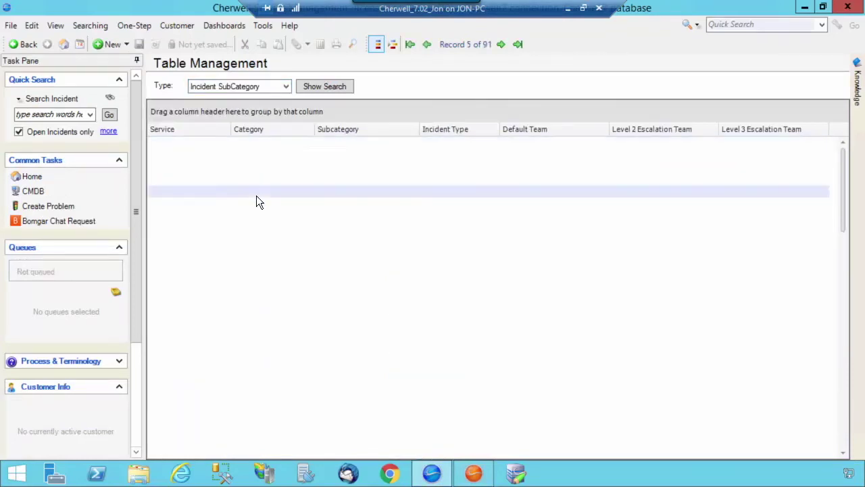
{"action": "left_click", "coordinate": [347, 229]}
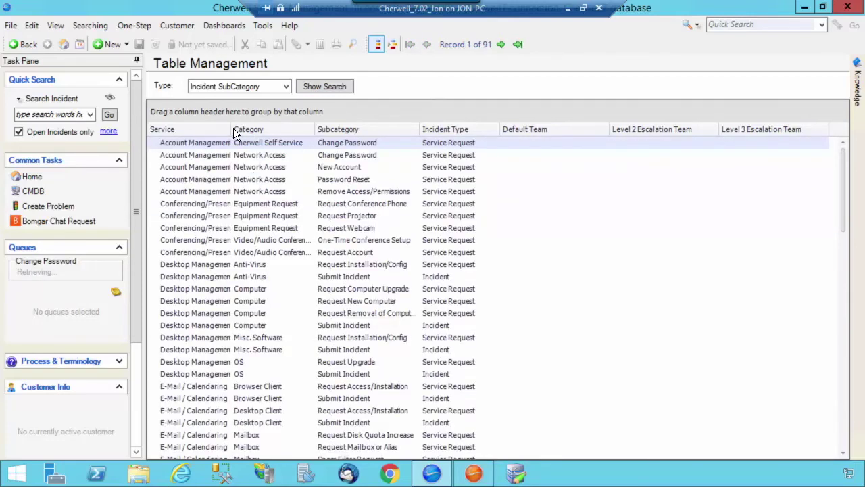
Group subcategories by Service, expand Account Management and Video/Audio Conferencing, then list open incidents.
{"action": "mouse_move", "coordinate": [205, 131]}
{"action": "left_mouse_down"}
{"action": "mouse_move", "coordinate": [198, 110]}
{"action": "mouse_move", "coordinate": [209, 123]}
{"action": "left_mouse_up"}
{"action": "left_click", "coordinate": [154, 155]}
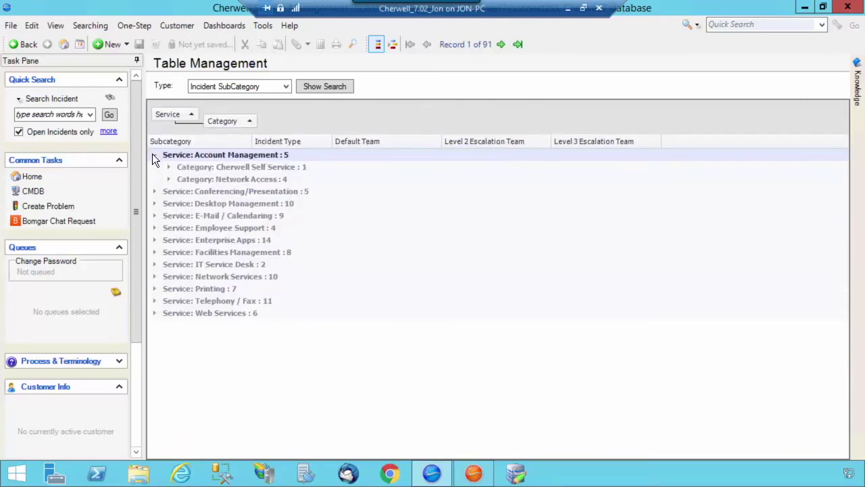
{"action": "left_click", "coordinate": [168, 179]}
{"action": "left_click", "coordinate": [168, 167]}
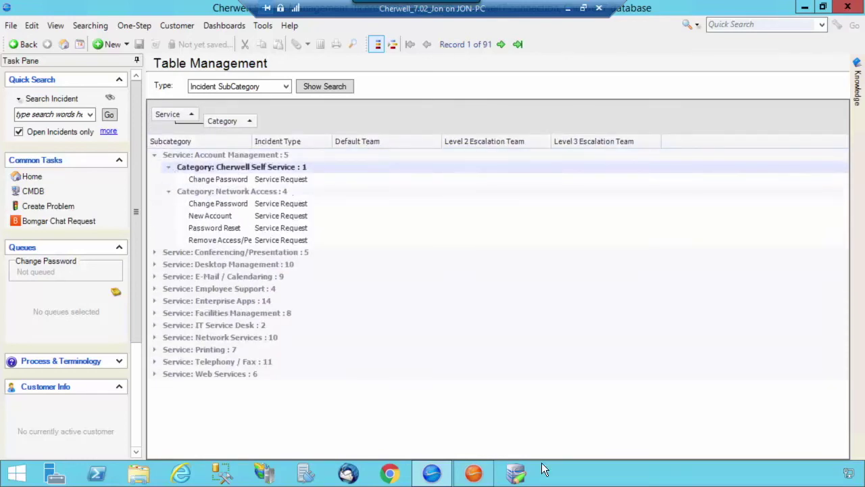
{"action": "left_click", "coordinate": [154, 252]}
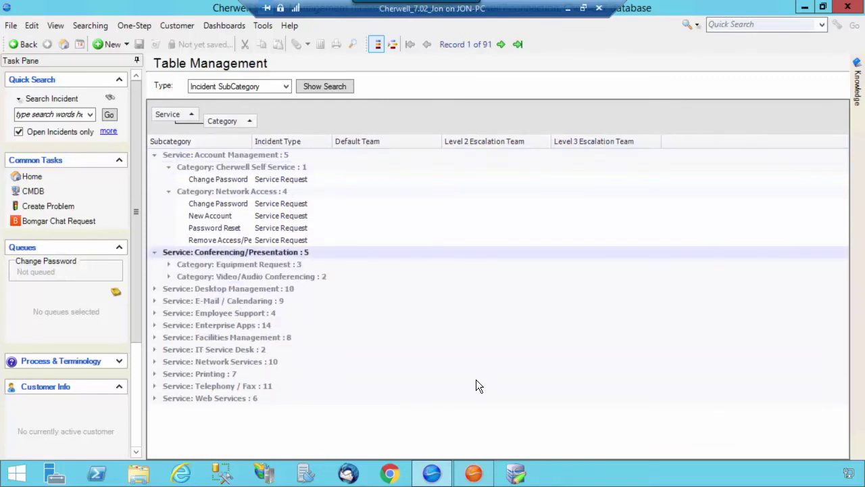
{"action": "left_click", "coordinate": [169, 277]}
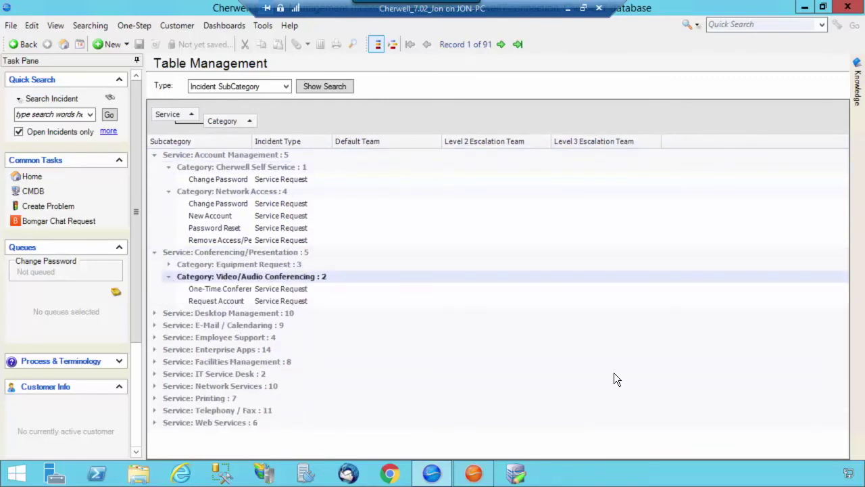
{"action": "left_click", "coordinate": [106, 113]}
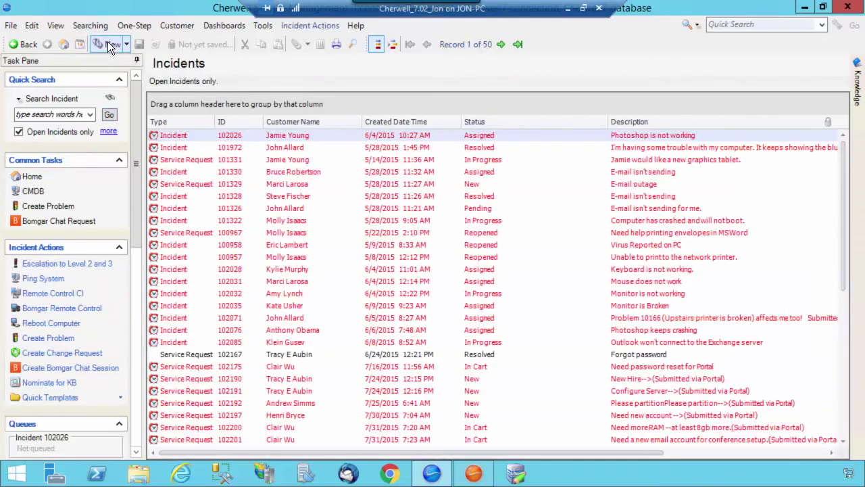
Start a new blank incident and try opening its service list.
{"action": "left_click", "coordinate": [112, 43]}
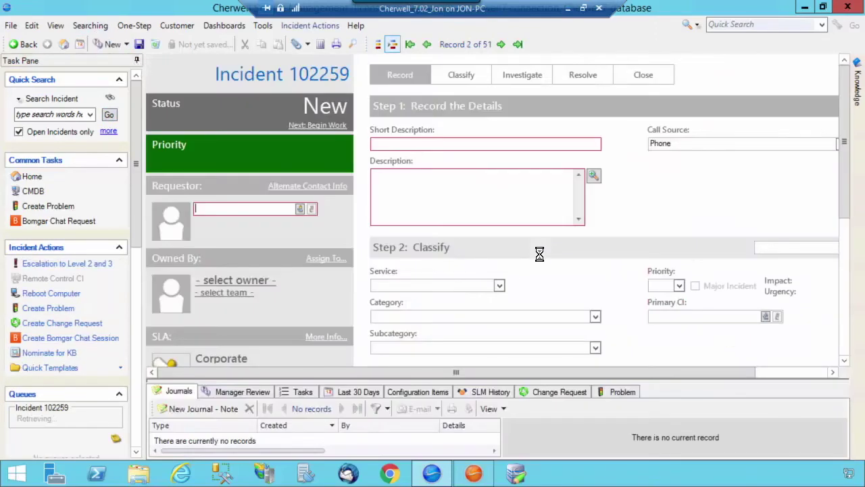
{"action": "left_click", "coordinate": [500, 287]}
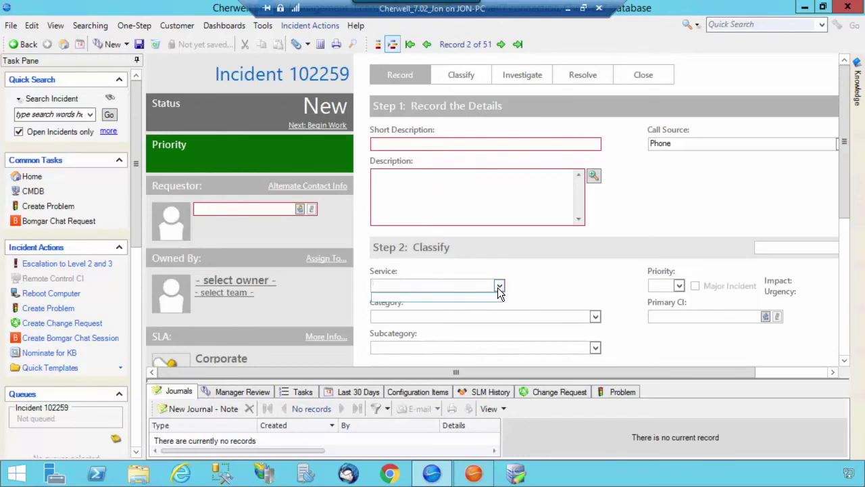
{"action": "left_click", "coordinate": [494, 286]}
Run the saved All Services search from the Search Manager.
{"action": "left_click", "coordinate": [100, 24]}
{"action": "left_click", "coordinate": [103, 42]}
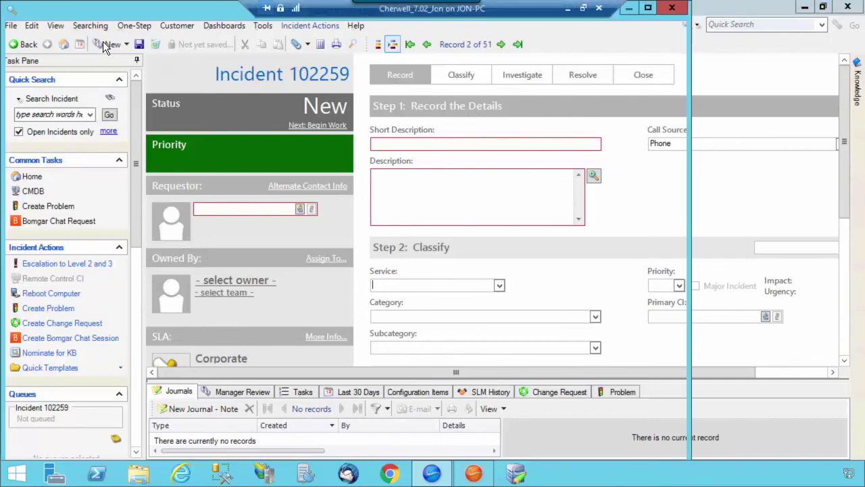
{"action": "double_click", "coordinate": [160, 89]}
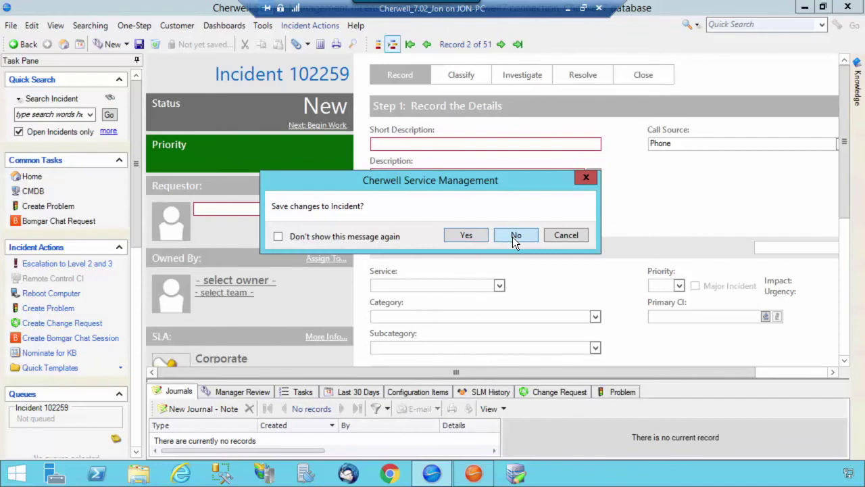
Discard the unsaved incident and open the User folder in the One-Step Manager.
{"action": "left_click", "coordinate": [516, 235]}
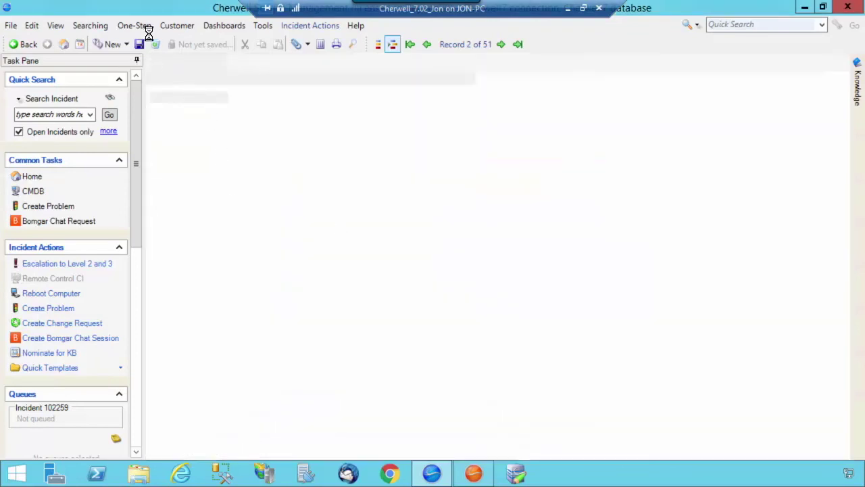
{"action": "left_click", "coordinate": [131, 25]}
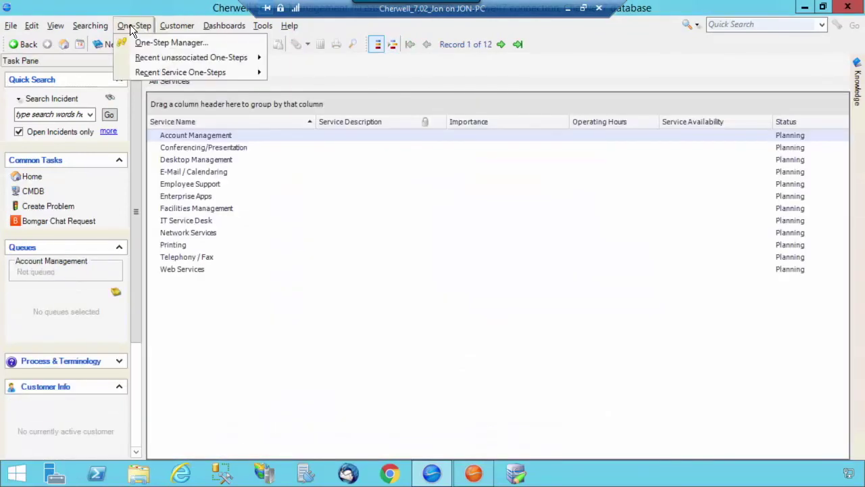
{"action": "left_click", "coordinate": [154, 58]}
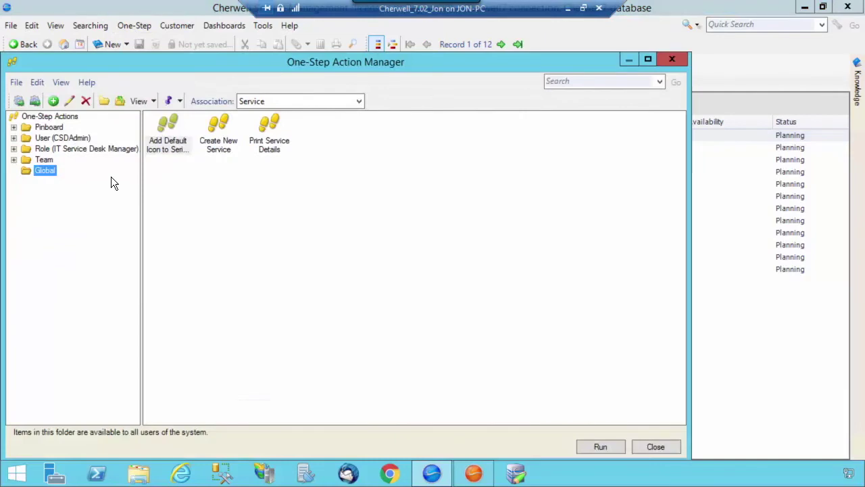
{"action": "left_click", "coordinate": [56, 140]}
Create a new One-Step named 'Update Status' in that folder.
{"action": "right_click", "coordinate": [241, 202]}
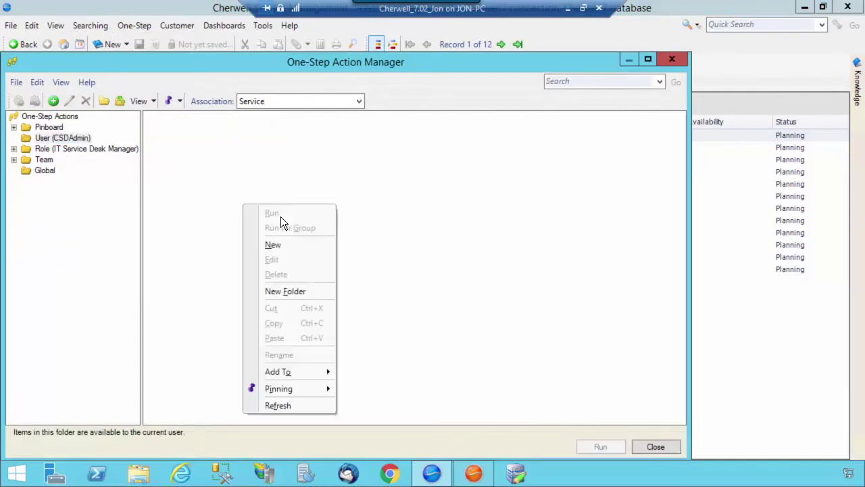
{"action": "left_click", "coordinate": [281, 244]}
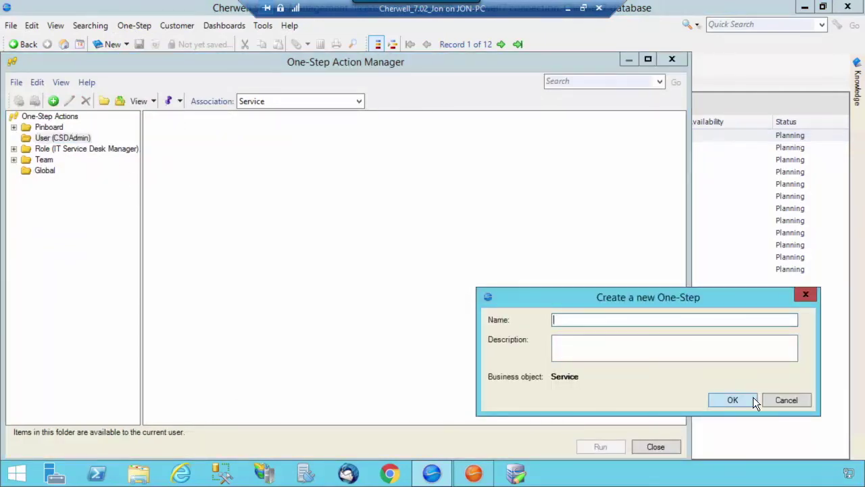
{"action": "type", "text": "Update Status"}
{"action": "left_click", "coordinate": [733, 400]}
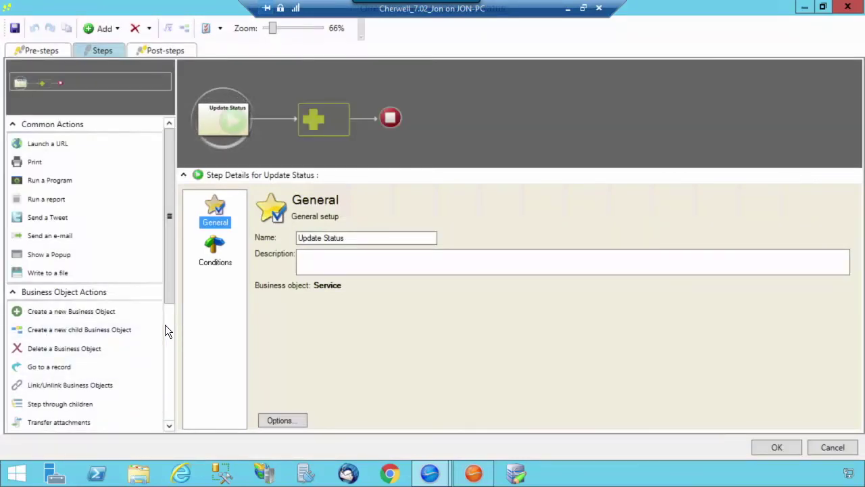
Add an Update a Business Object step that sets the service Status to Active.
{"action": "scroll", "coordinate": [165, 324], "scroll_direction": "down", "scroll_amount": 3}
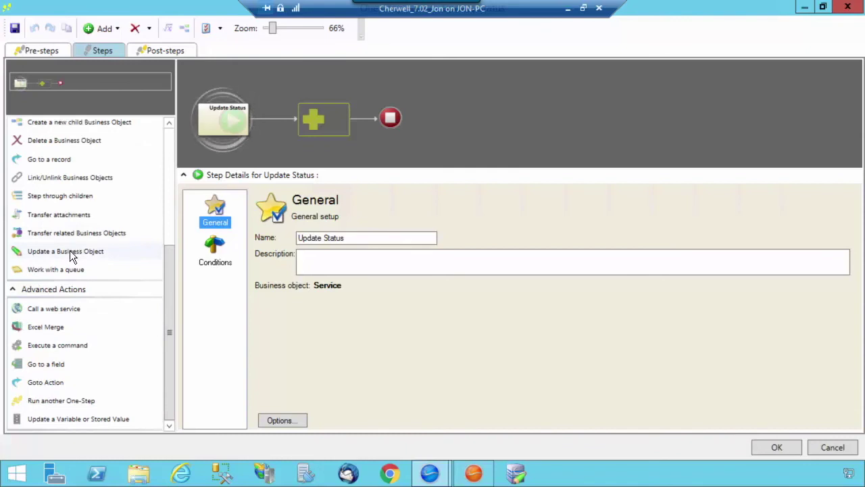
{"action": "left_click_drag", "start_coordinate": [70, 250], "coordinate": [313, 119]}
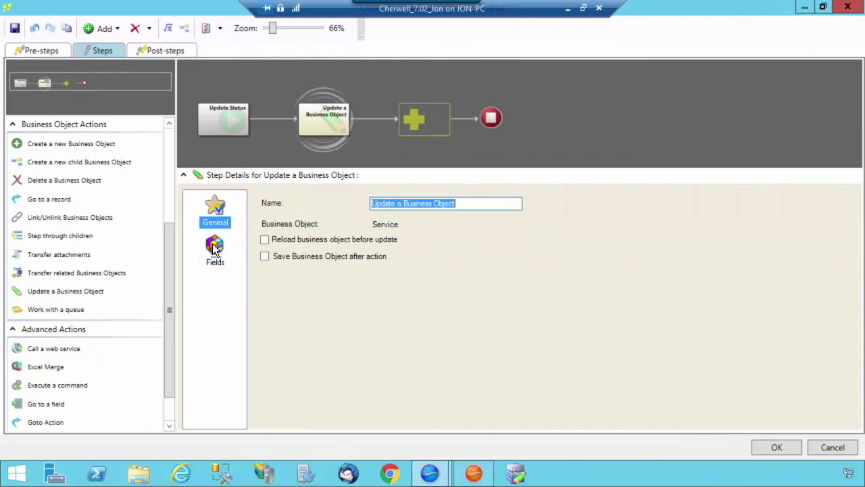
{"action": "left_click", "coordinate": [213, 243]}
{"action": "left_click_drag", "start_coordinate": [428, 230], "coordinate": [418, 317]}
{"action": "left_click", "coordinate": [313, 357]}
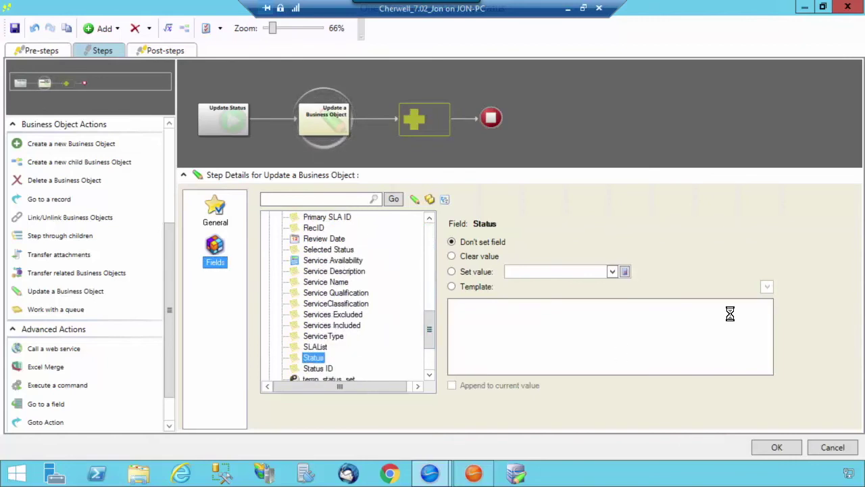
{"action": "left_click", "coordinate": [454, 272]}
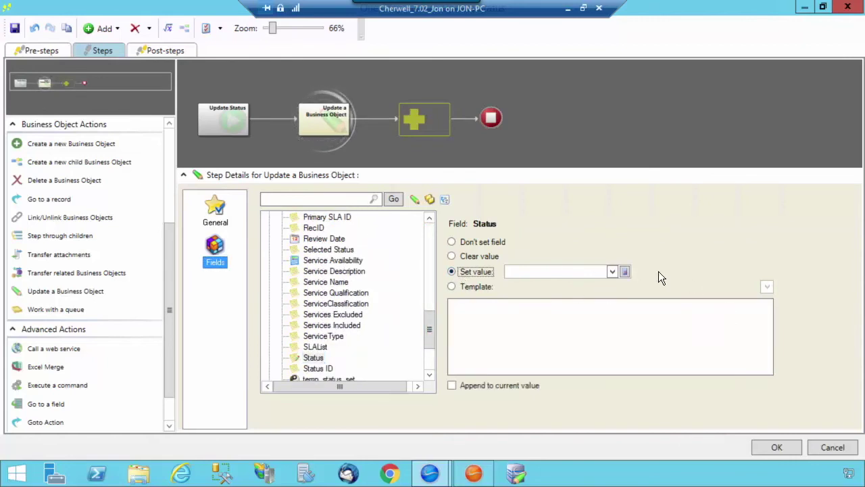
{"action": "left_click", "coordinate": [625, 271]}
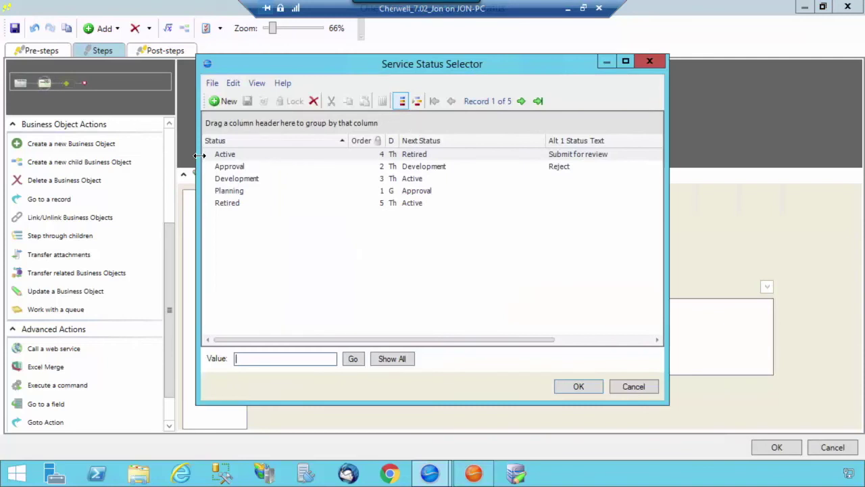
{"action": "double_click", "coordinate": [235, 155]}
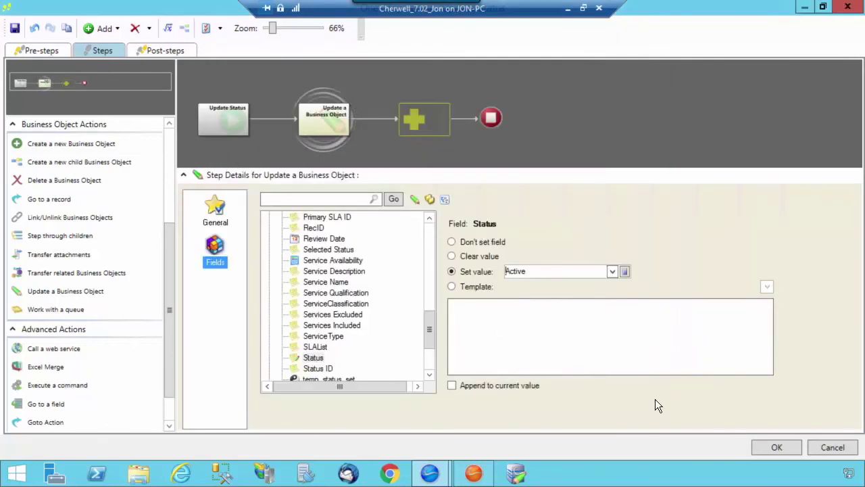
Save the Update Status One-Step and run it on Account Management.
{"action": "left_click", "coordinate": [779, 447]}
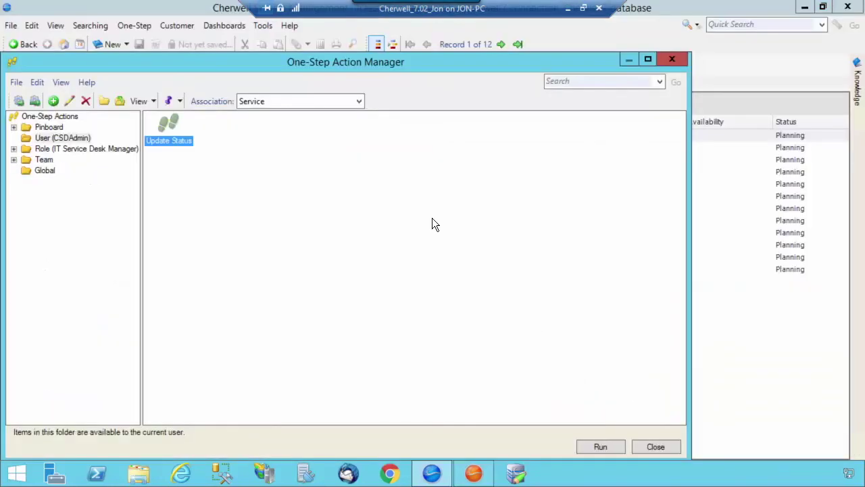
{"action": "right_click", "coordinate": [165, 118]}
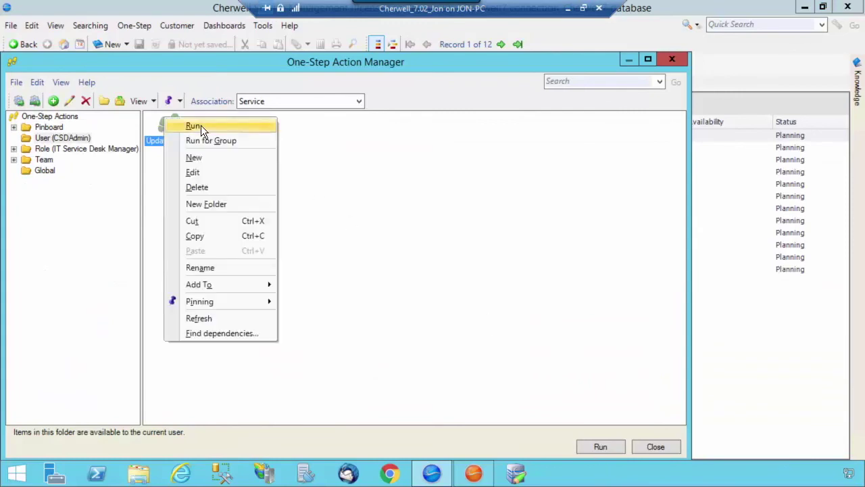
{"action": "left_click", "coordinate": [200, 126]}
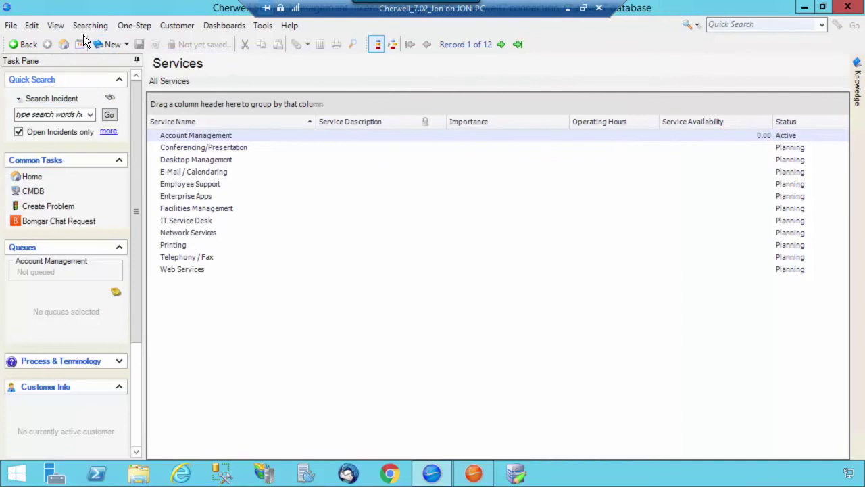
Create a new incident with the service set to Employee Support.
{"action": "left_click", "coordinate": [126, 44]}
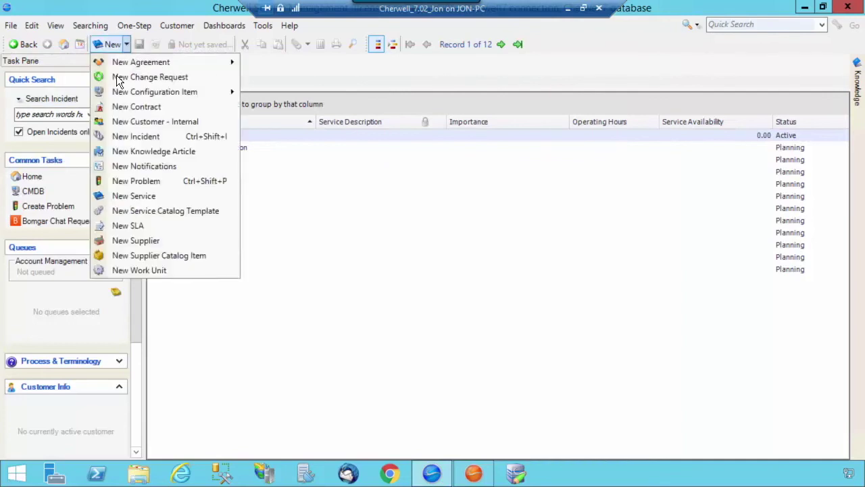
{"action": "left_click", "coordinate": [140, 137]}
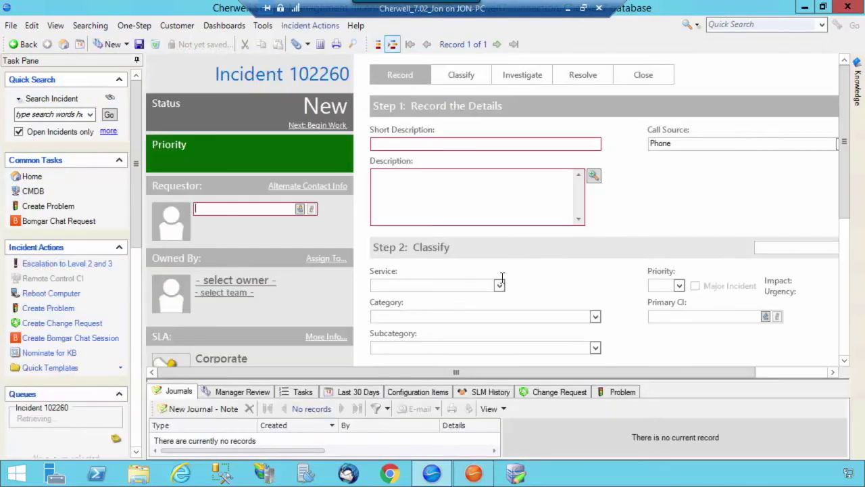
{"action": "left_click", "coordinate": [499, 286]}
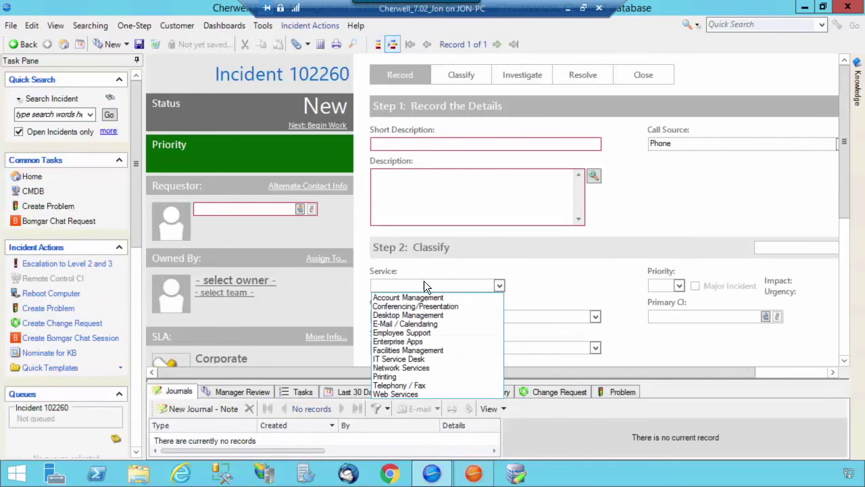
{"action": "left_click", "coordinate": [557, 278]}
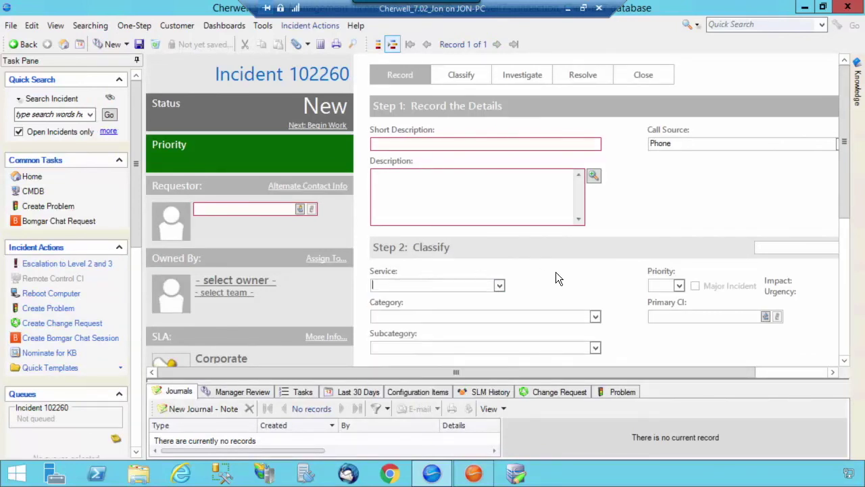
{"action": "left_click", "coordinate": [499, 286]}
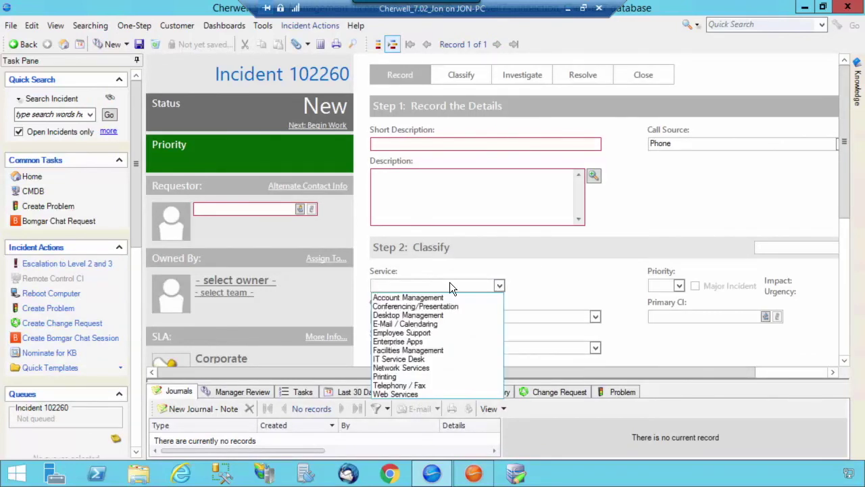
{"action": "left_click", "coordinate": [406, 333]}
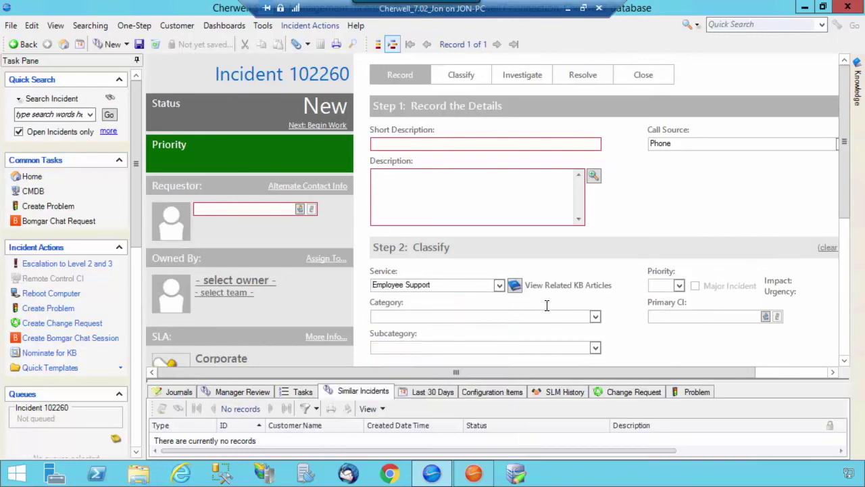
Set the category to Add/Change and subcategory to New Employee Setup.
{"action": "left_click", "coordinate": [597, 315]}
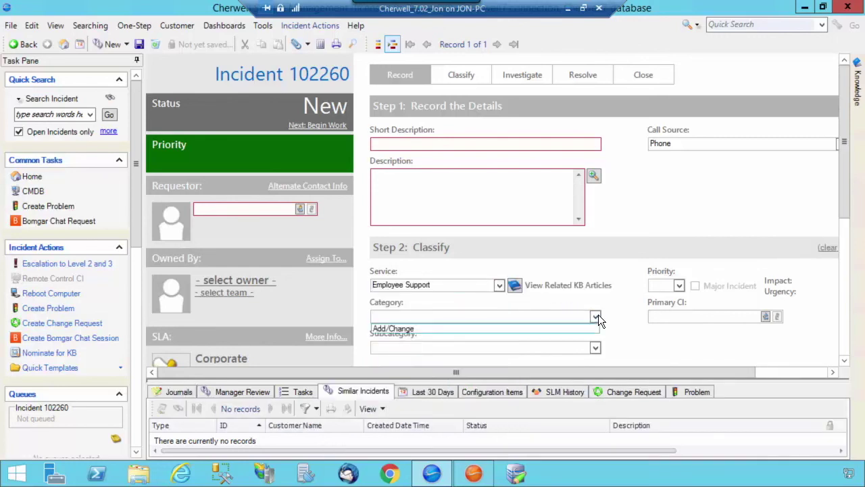
{"action": "left_click", "coordinate": [479, 328]}
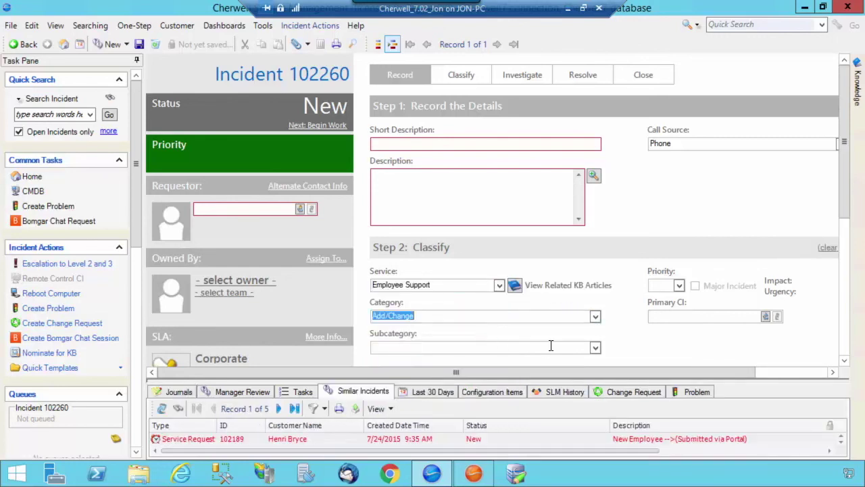
{"action": "left_click", "coordinate": [595, 347]}
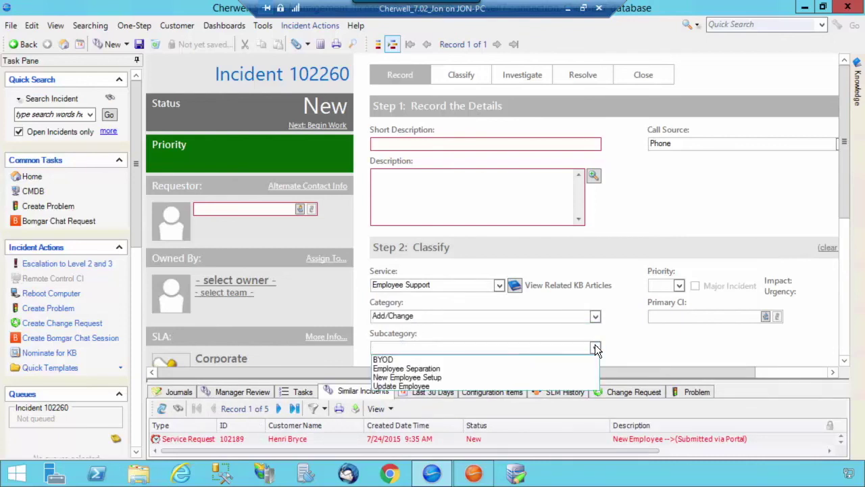
{"action": "left_click", "coordinate": [411, 377]}
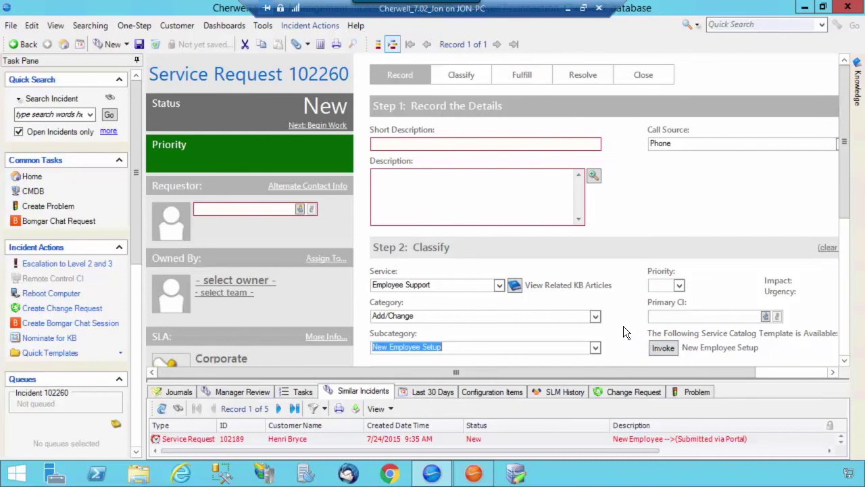